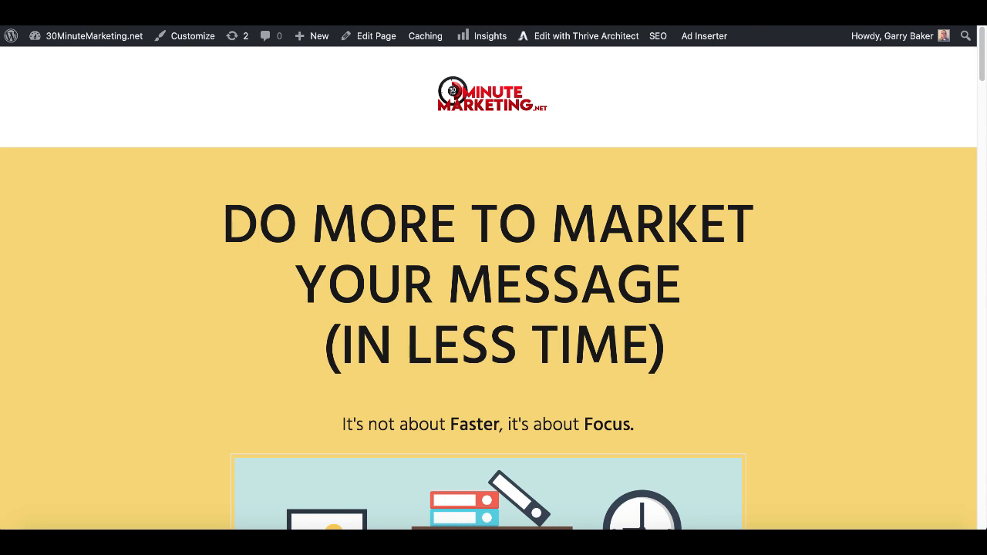
- Switch to the '30 Minute Marketing Exclusive Members Only' Facebook group tab
key(ctrl+Tab)
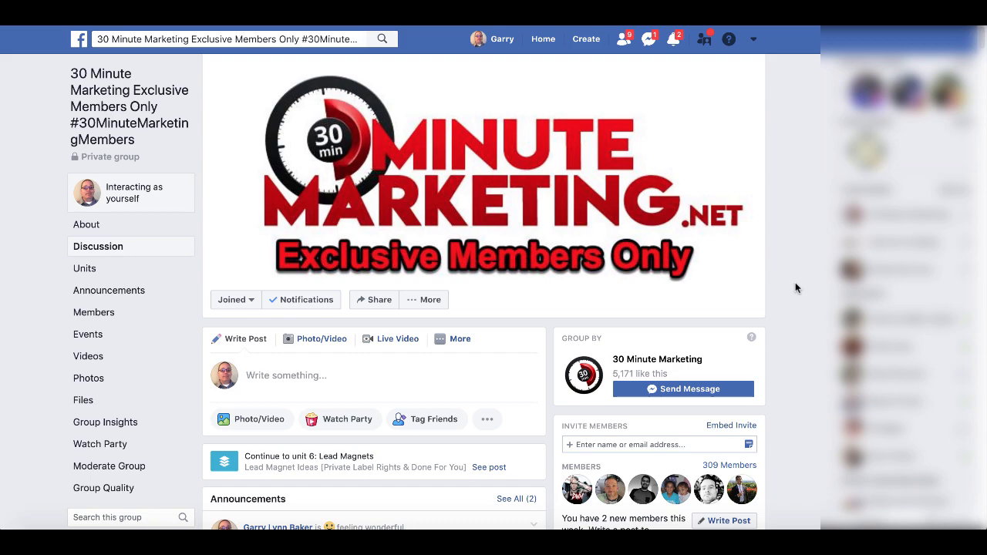
- Scroll to 'The Psychology Behind Email Marketing' and highlight 'You need to be collecting email addresses, period.'
scroll(795, 287, down, 3)
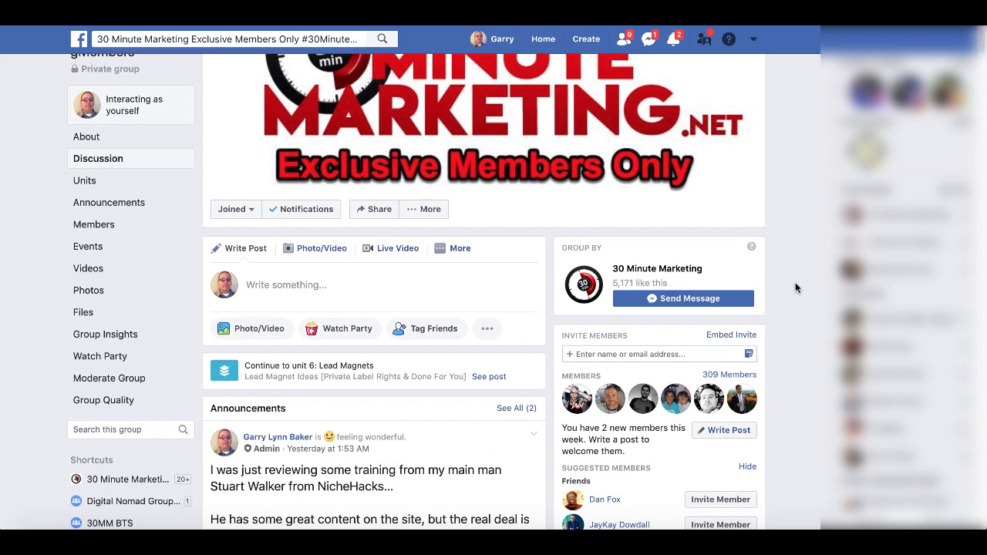
scroll(796, 288, down, 3)
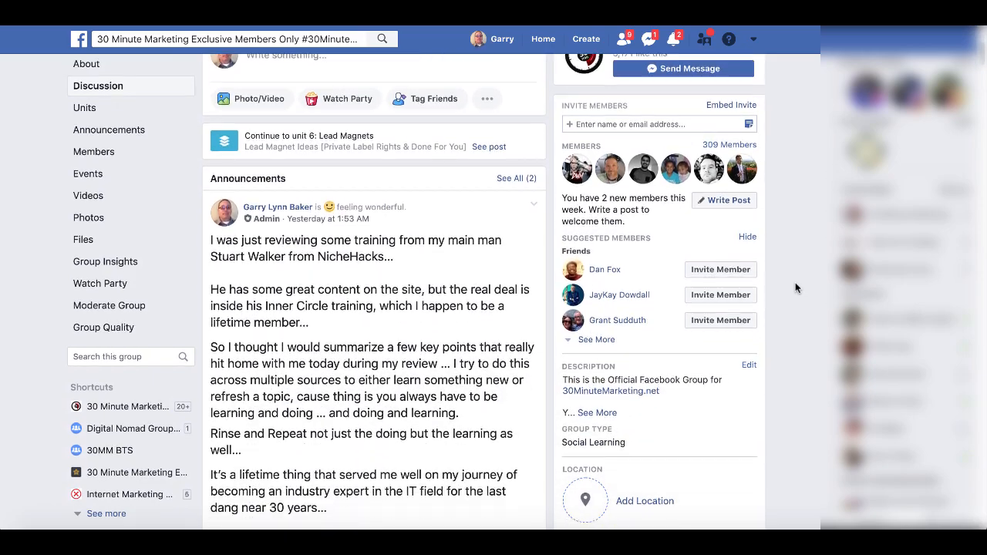
scroll(795, 287, down, 2)
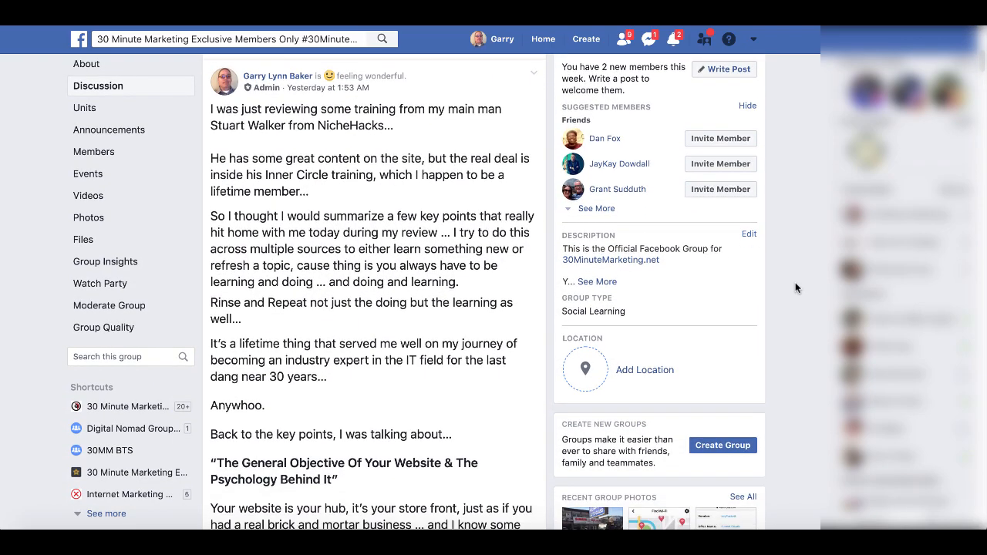
scroll(796, 288, down, 2)
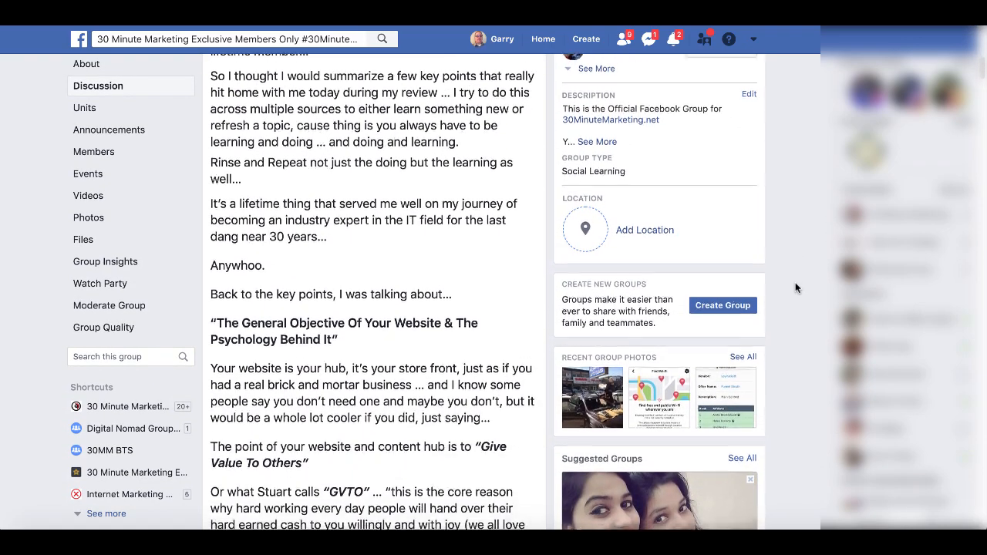
scroll(795, 288, down, 1)
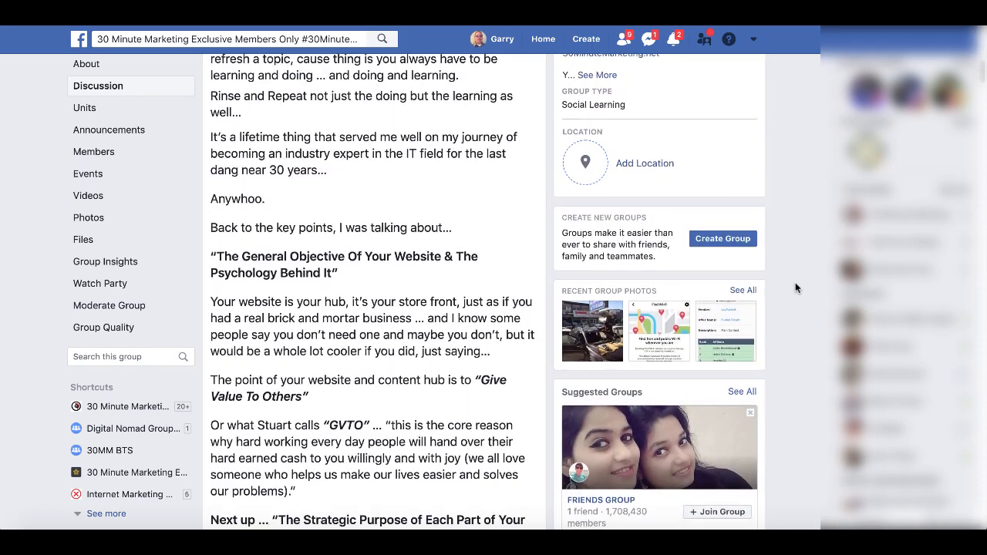
scroll(796, 287, down, 1)
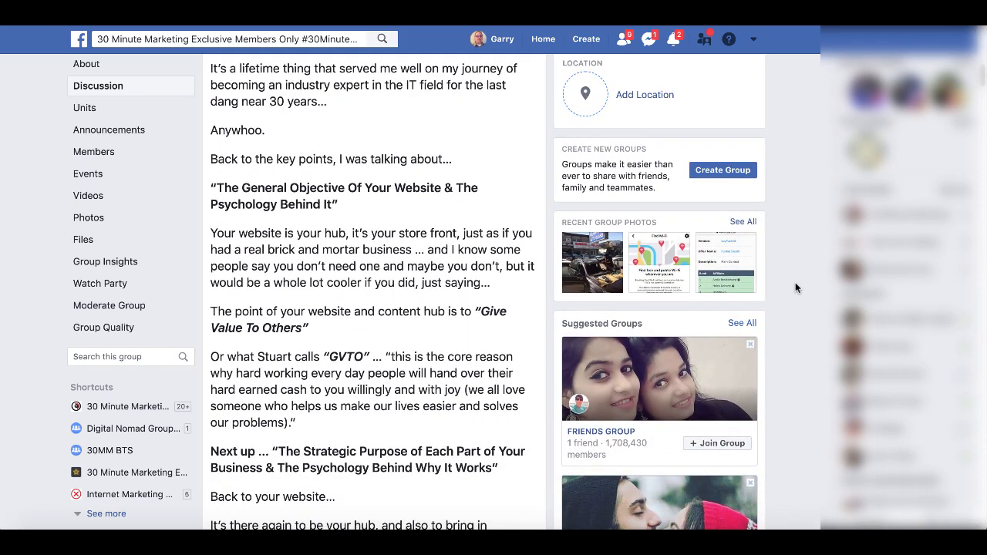
scroll(796, 283, down, 1)
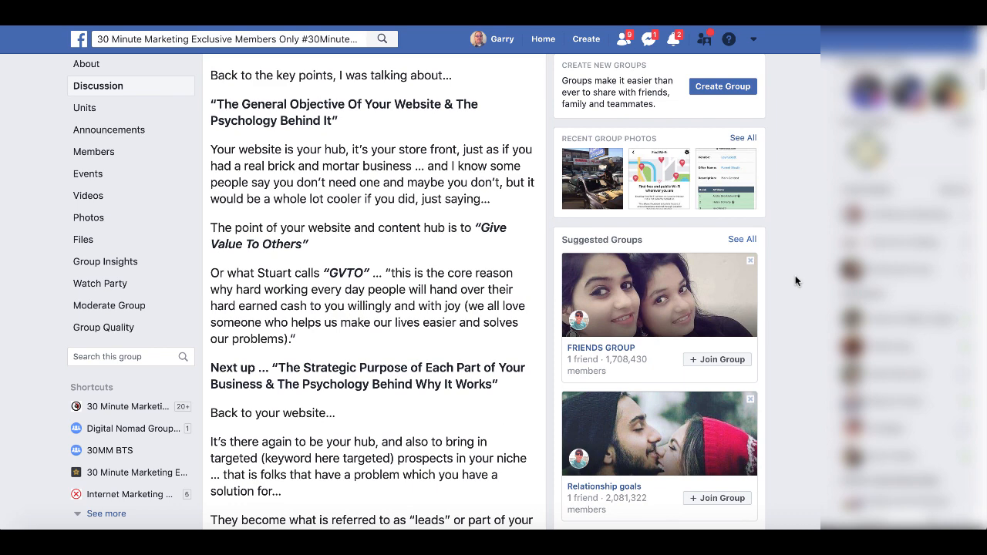
scroll(795, 281, down, 1)
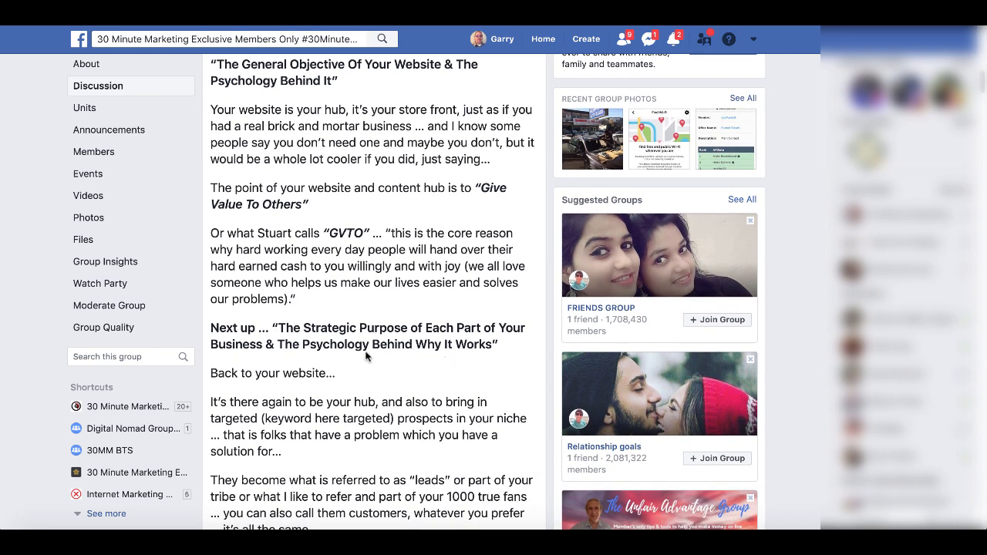
scroll(367, 355, down, 1)
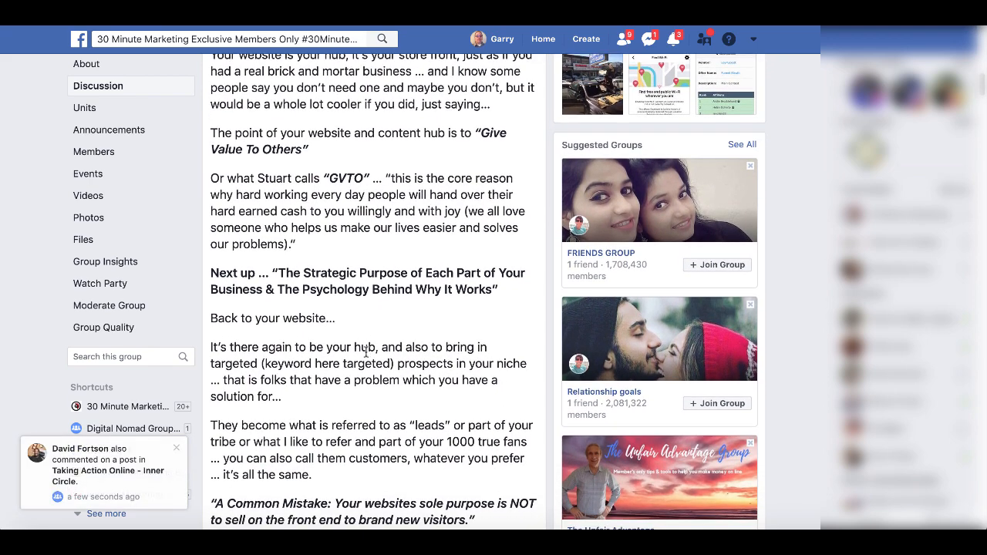
scroll(366, 353, down, 1)
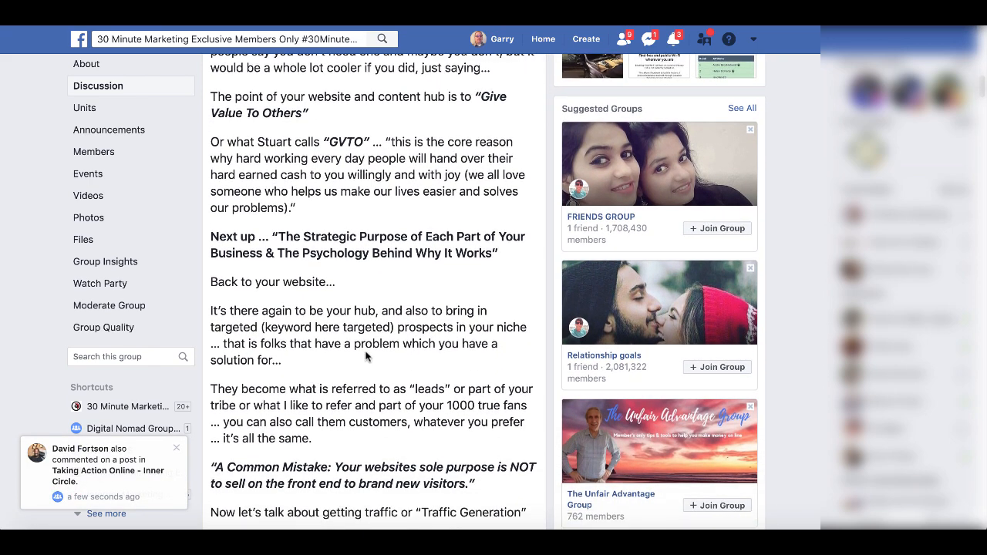
scroll(366, 356, down, 1)
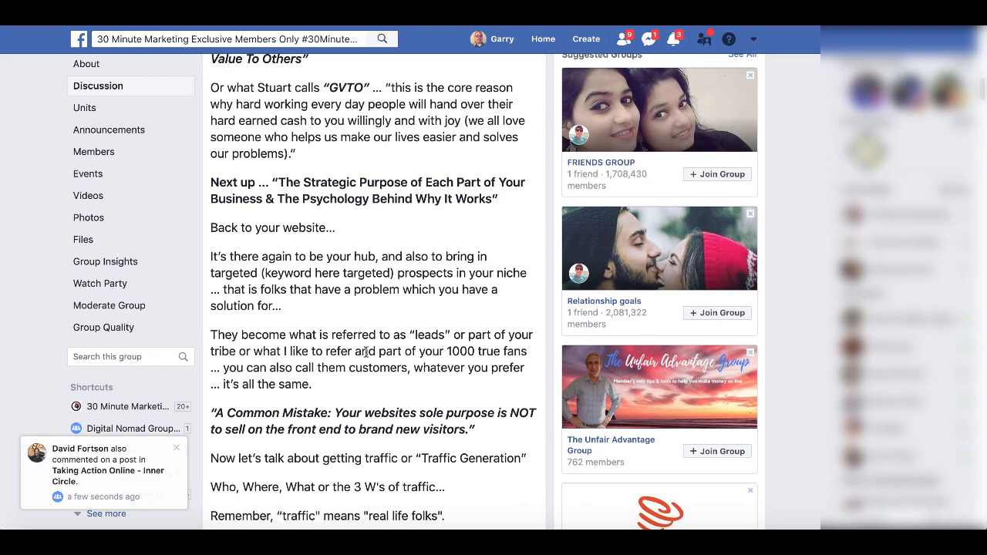
scroll(366, 351, down, 1)
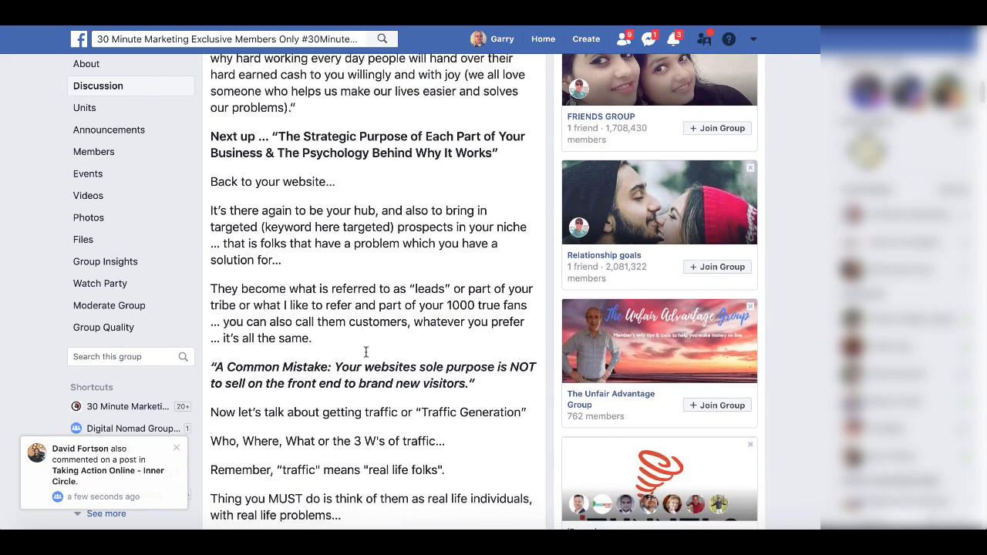
scroll(366, 353, down, 1)
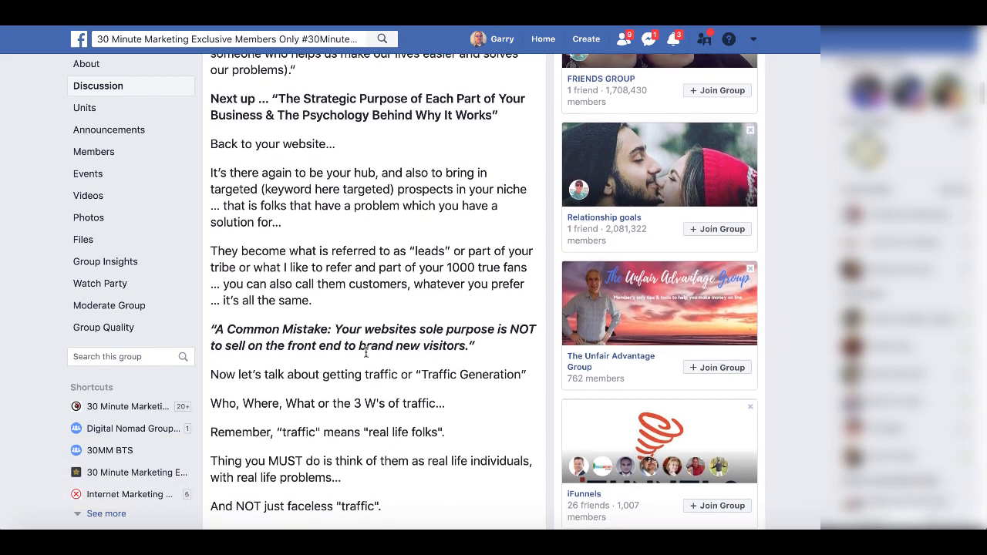
scroll(367, 355, down, 1)
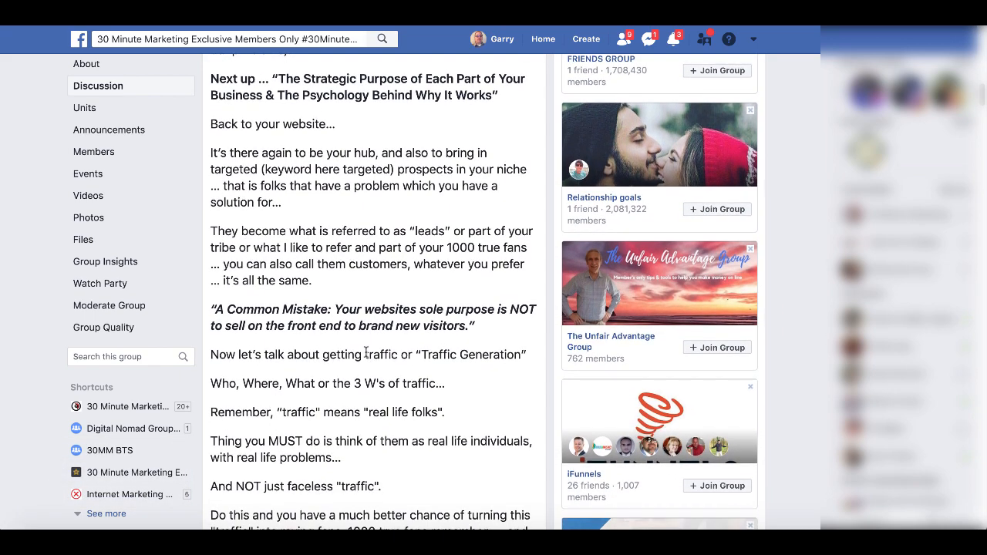
scroll(366, 352, down, 1)
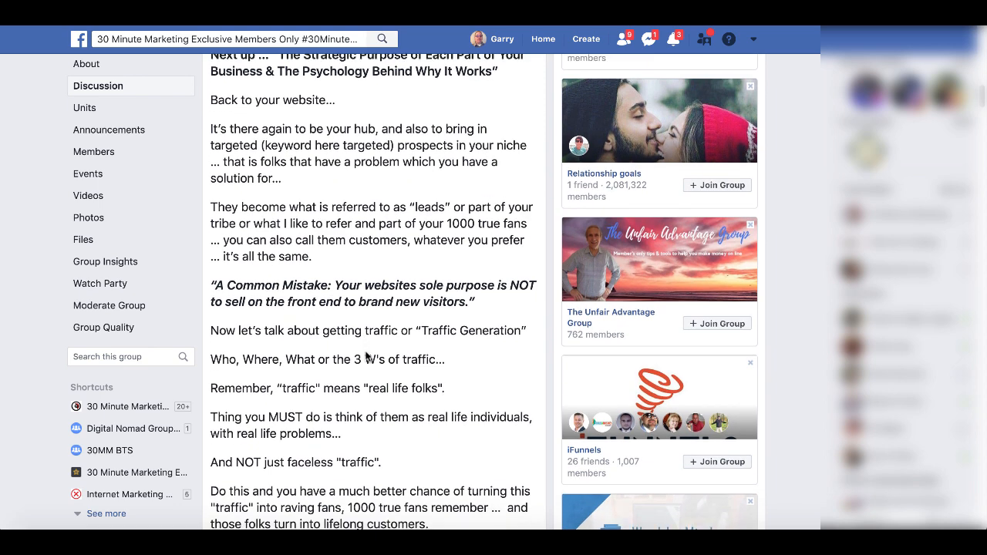
scroll(367, 353, down, 2)
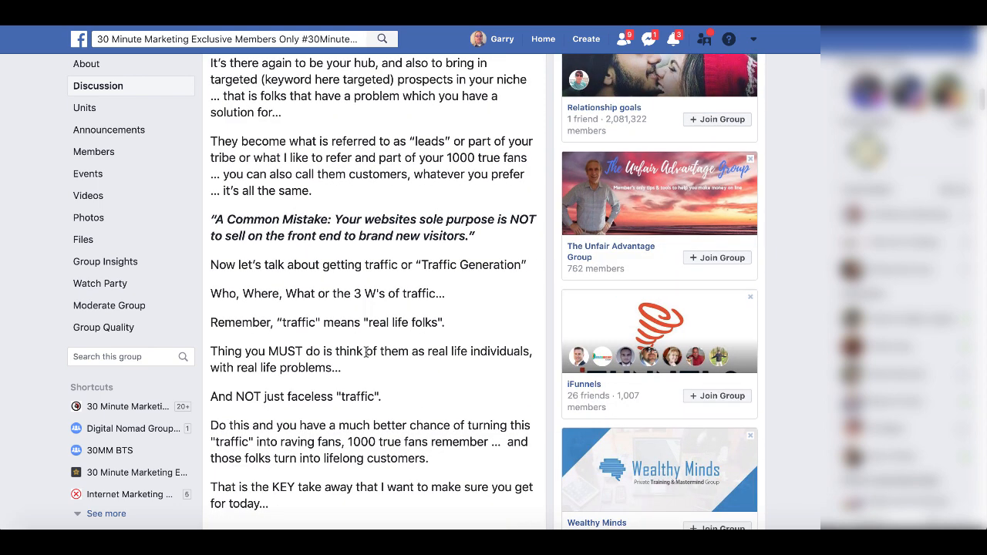
scroll(366, 352, down, 2)
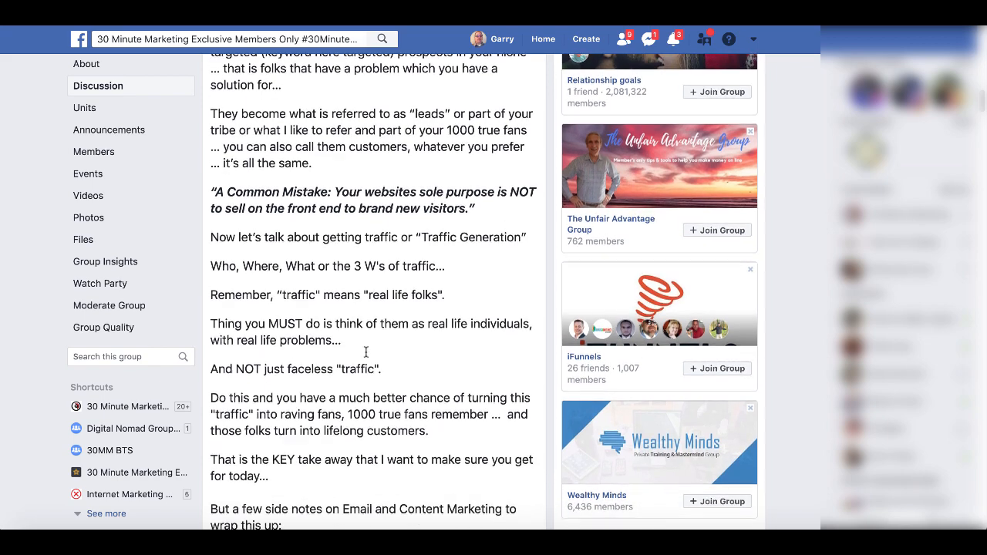
scroll(366, 352, down, 2)
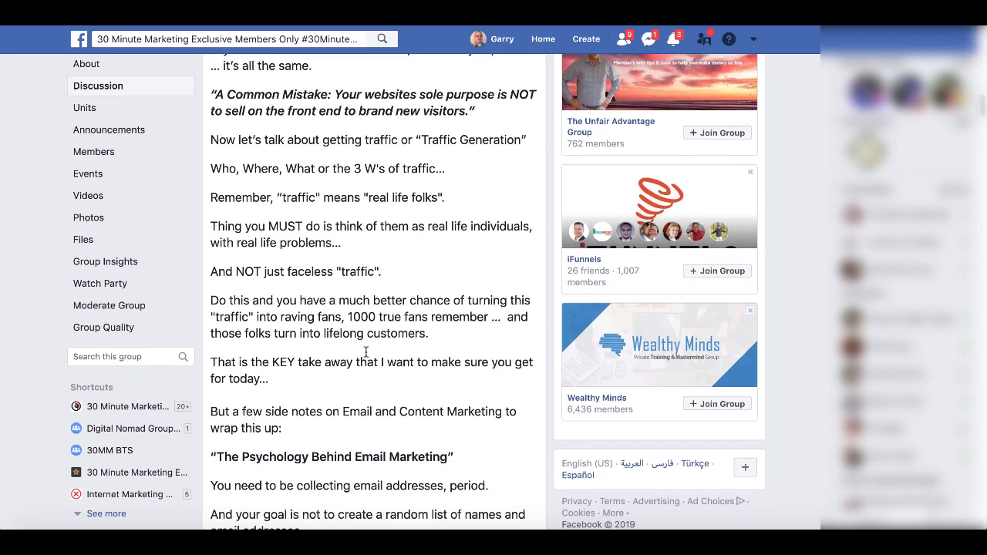
scroll(366, 355, down, 2)
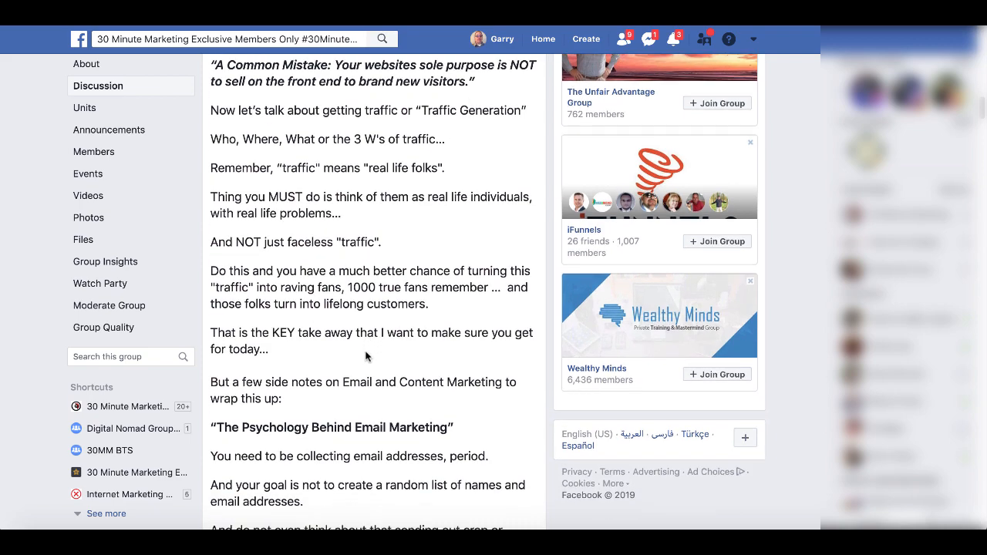
scroll(366, 354, down, 2)
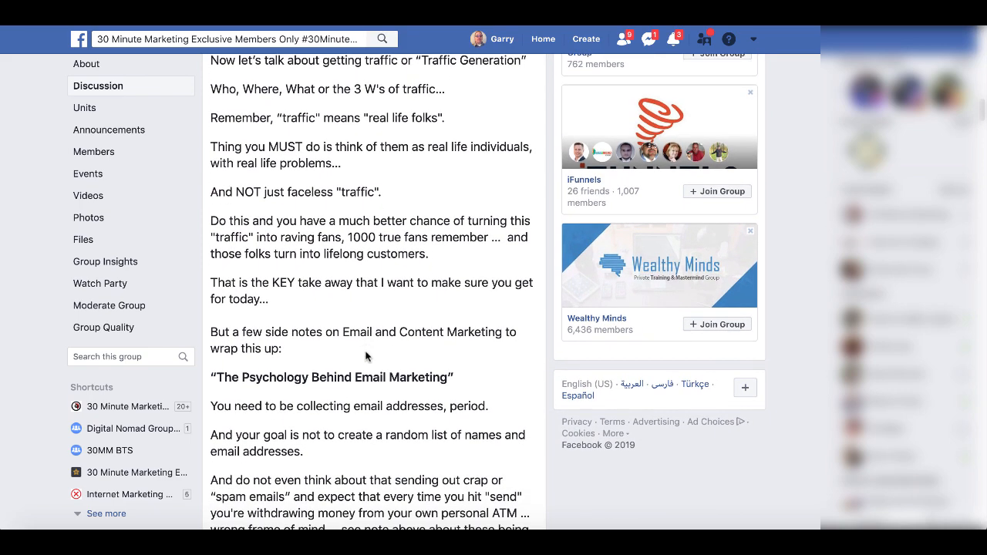
scroll(366, 355, down, 2)
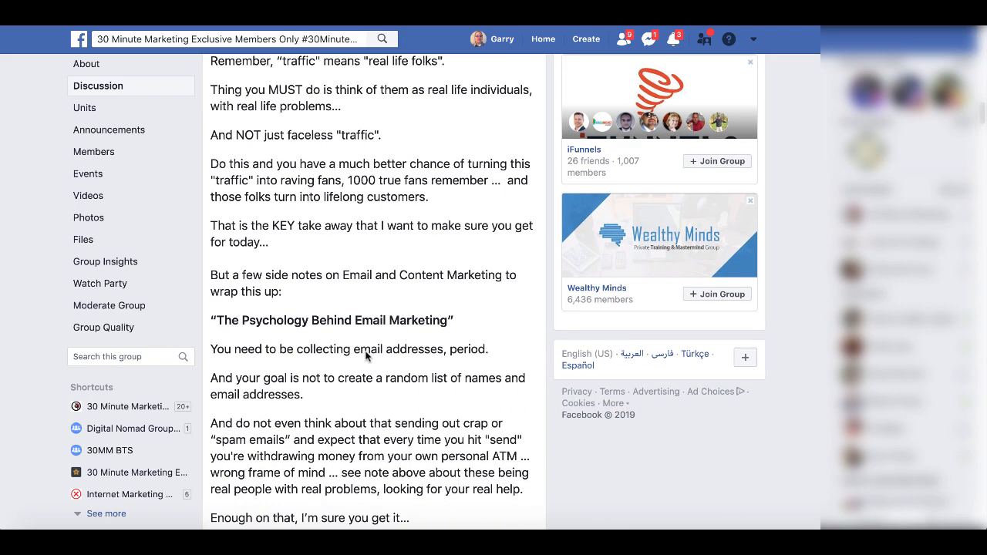
scroll(366, 353, down, 1)
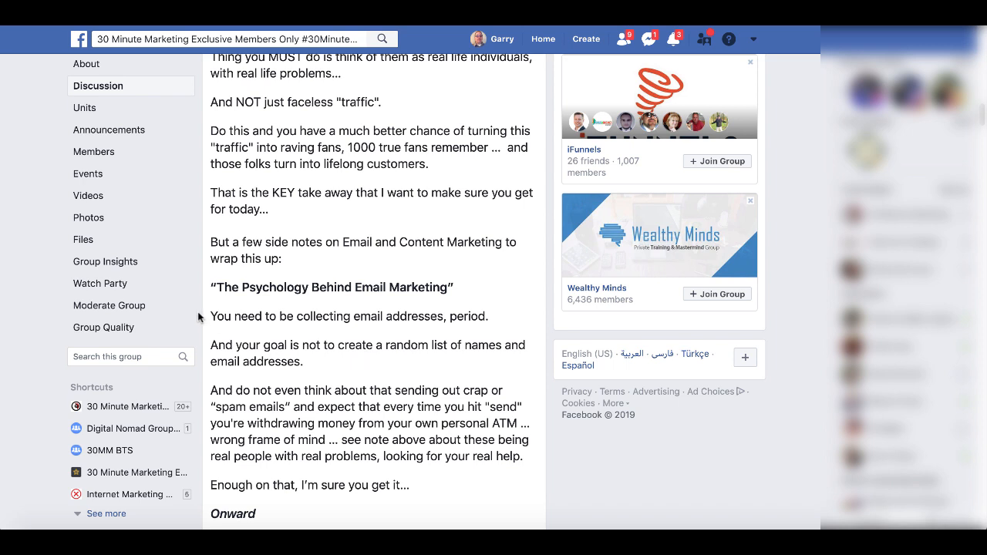
drag(210, 316, 492, 318)
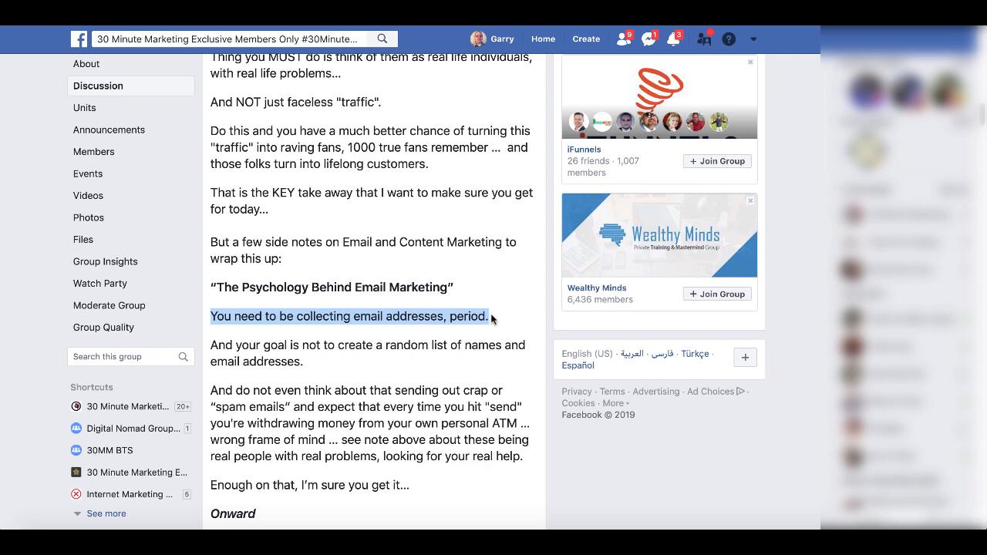
- Scroll back up the group post and switch to Ubersuggest's Domain Overview for 30minutemarketing.net
scroll(491, 318, up, 1)
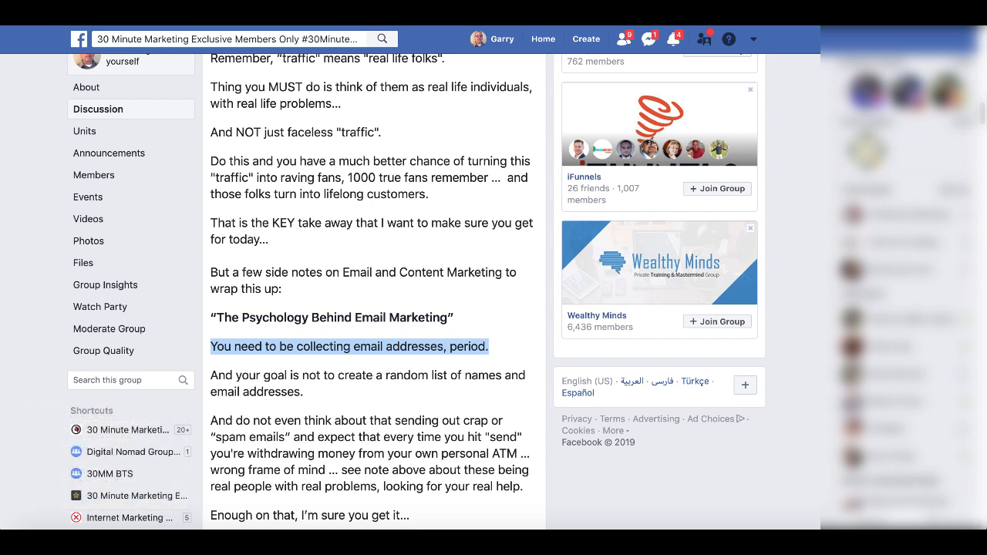
scroll(508, 178, up, 3)
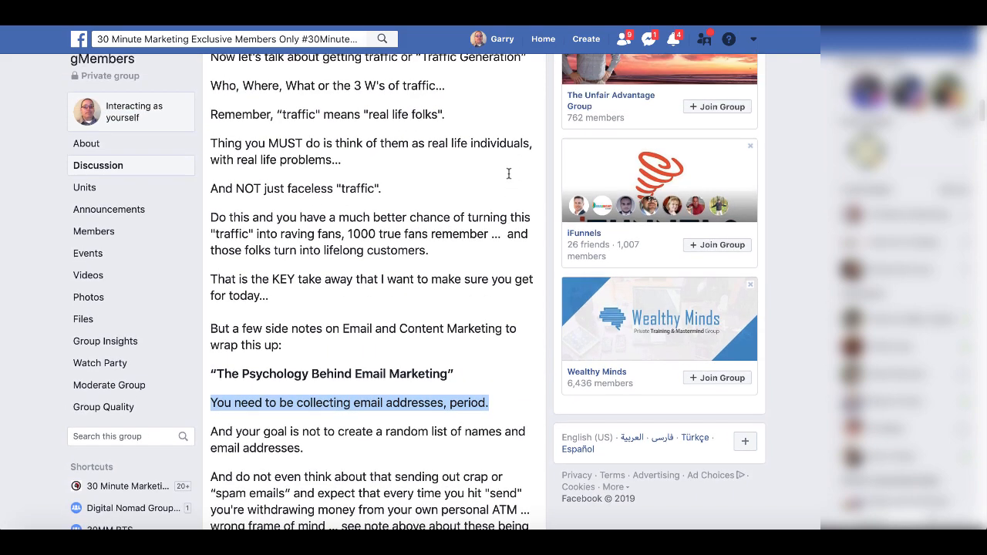
scroll(508, 179, up, 1)
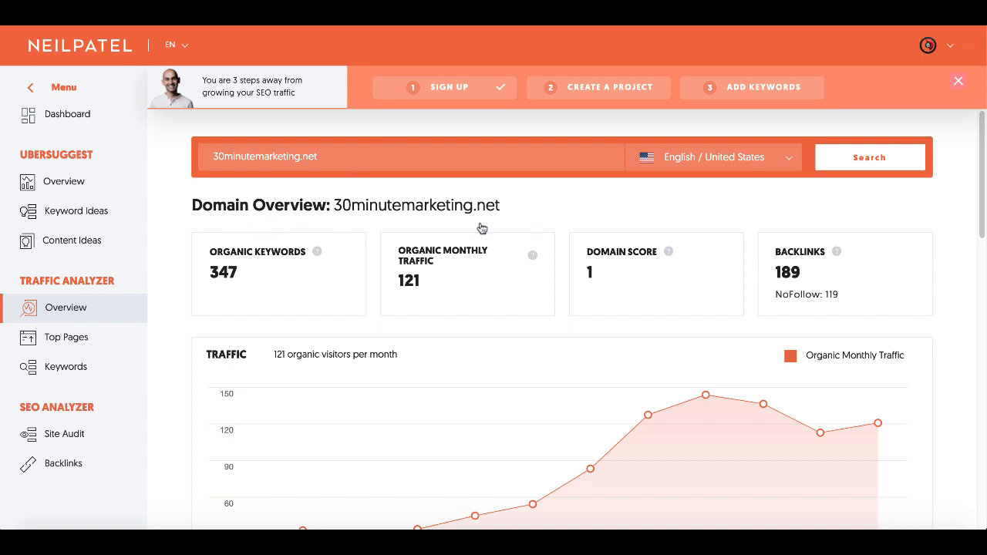
- Scroll through 30minutemarketing.net's traffic and keyword rankings down to Top SEO Pages
scroll(171, 375, down, 1)
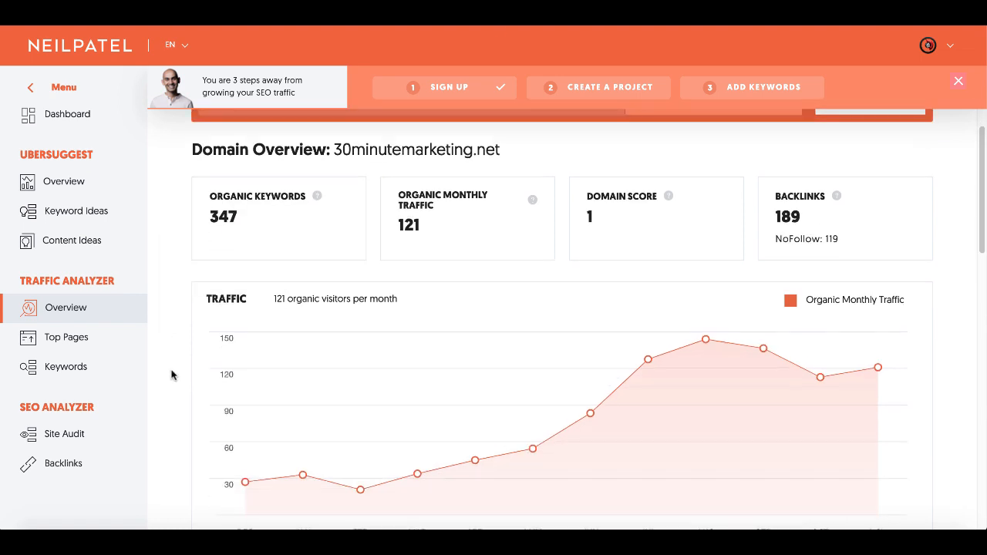
scroll(171, 375, down, 1)
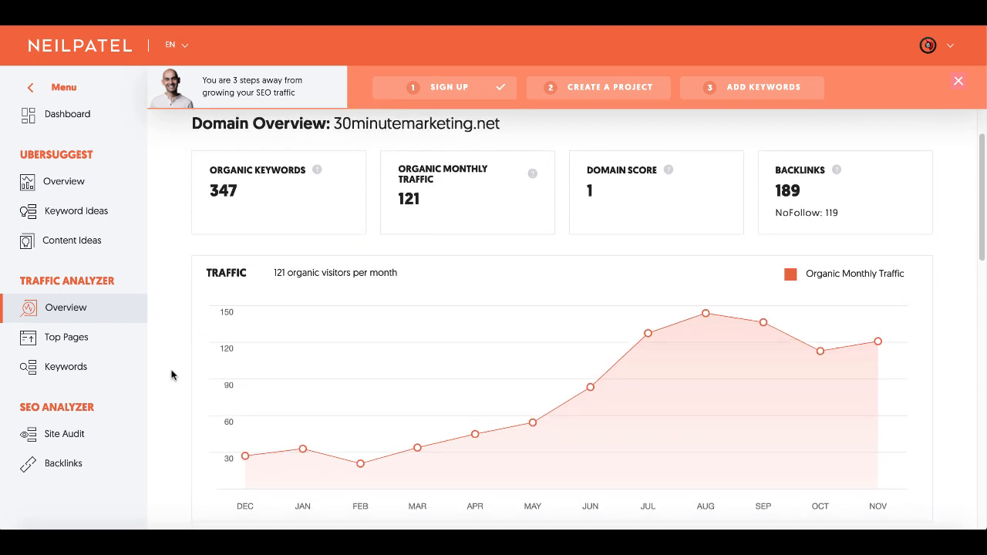
scroll(171, 374, down, 1)
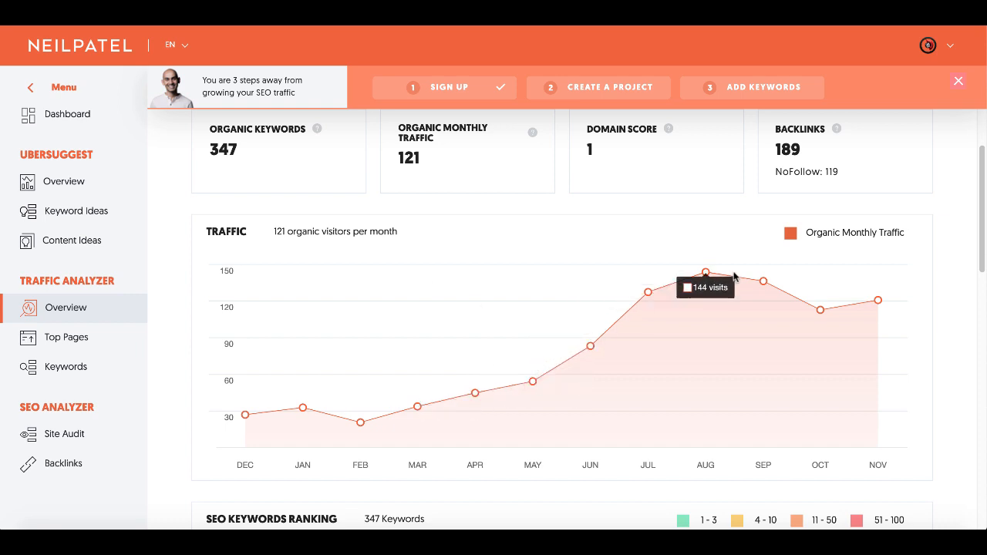
scroll(809, 310, down, 5)
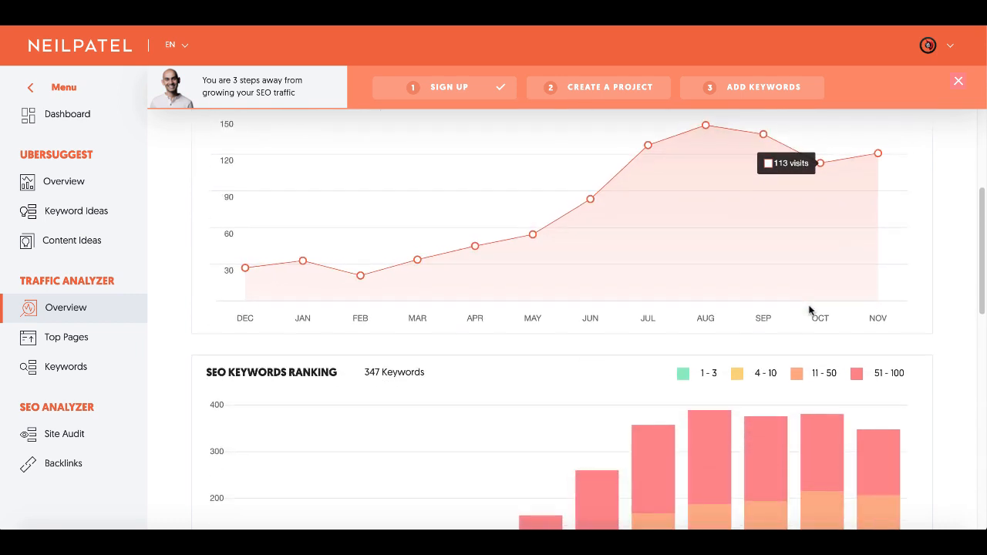
scroll(810, 310, down, 3)
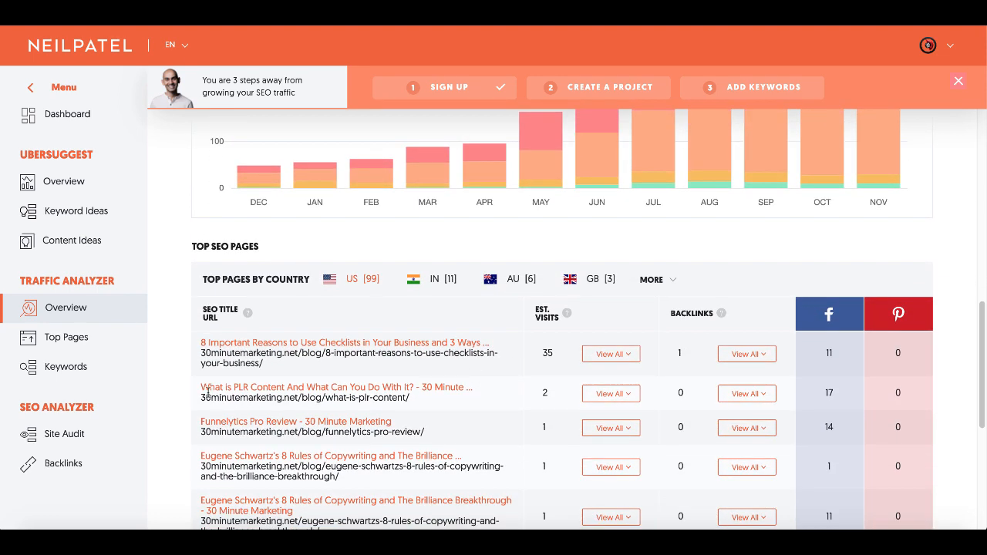
scroll(181, 414, down, 1)
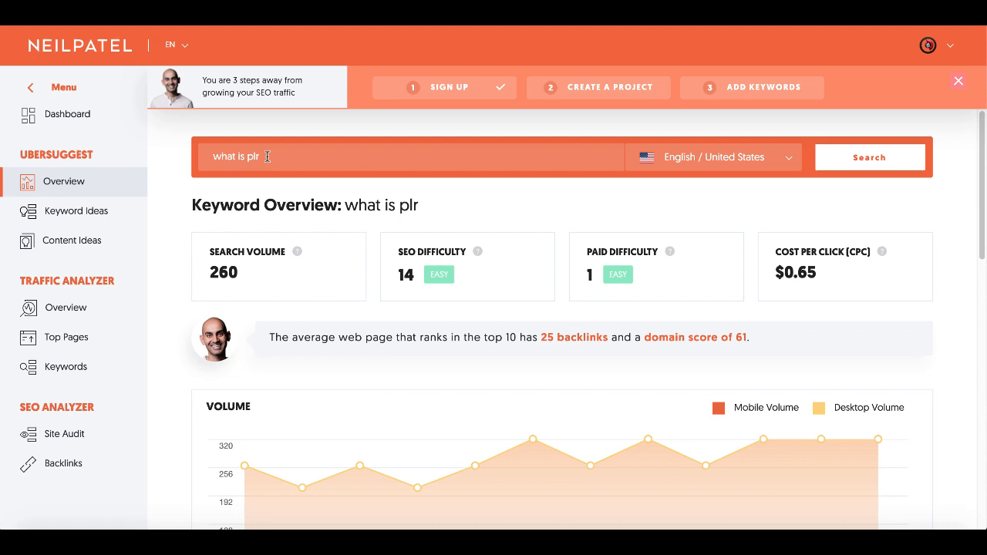
- Scroll to Content Ideas for 'what is plr' and open the site's 'What Is PLR Content' article
scroll(187, 361, down, 1)
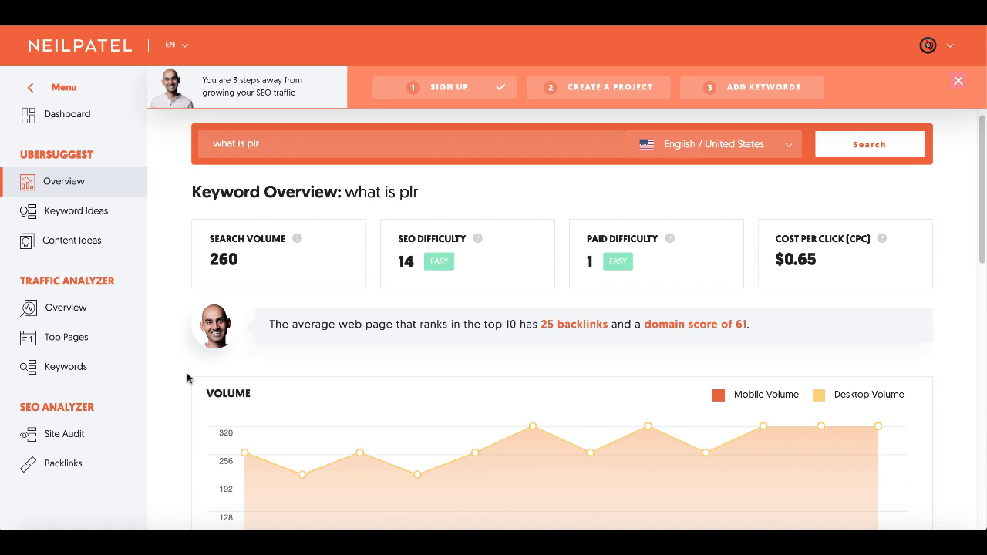
scroll(186, 377, down, 2)
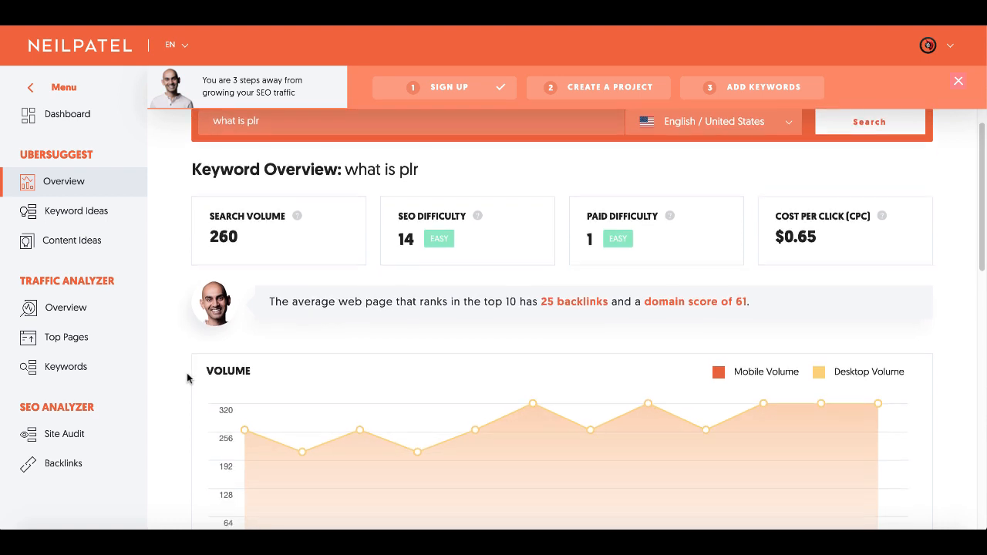
scroll(187, 378, down, 1)
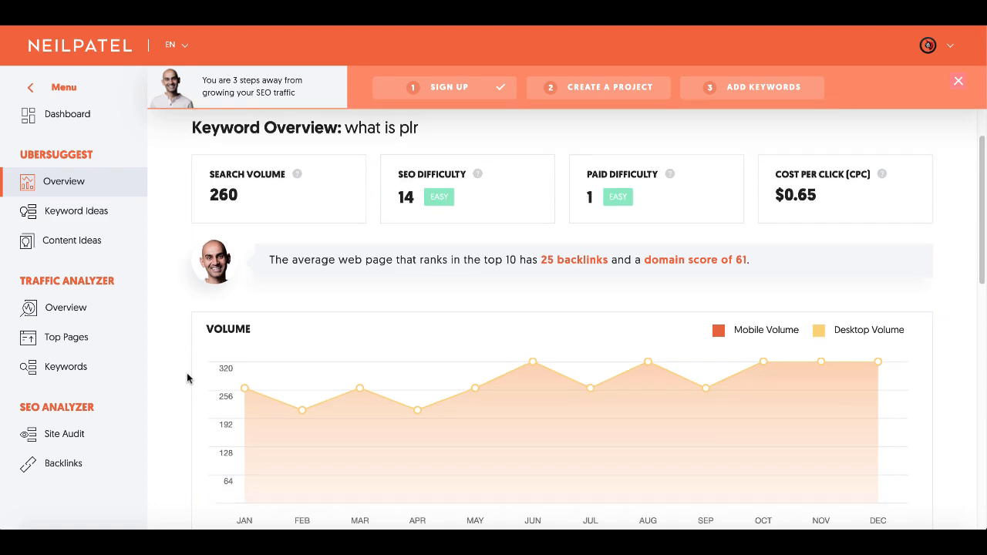
scroll(186, 377, down, 5)
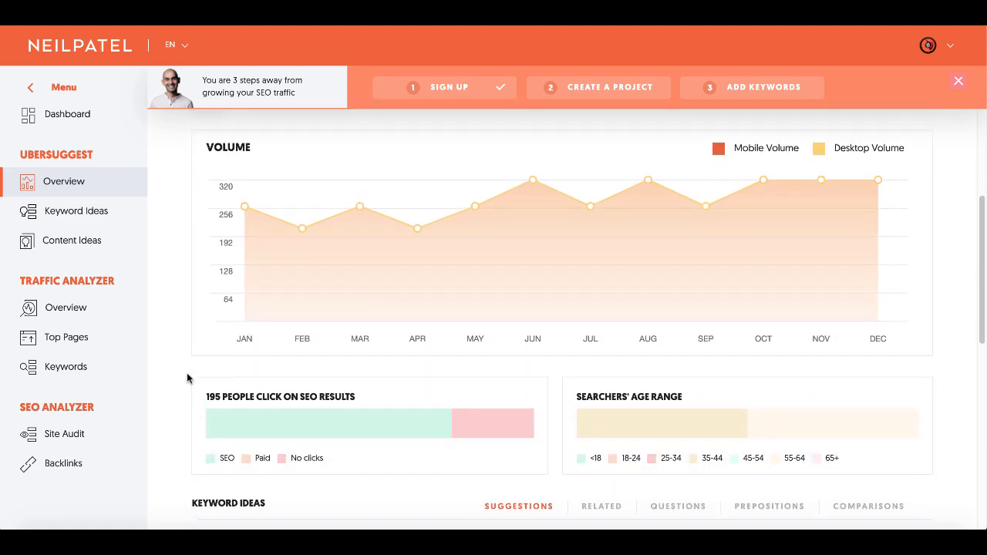
scroll(187, 377, down, 5)
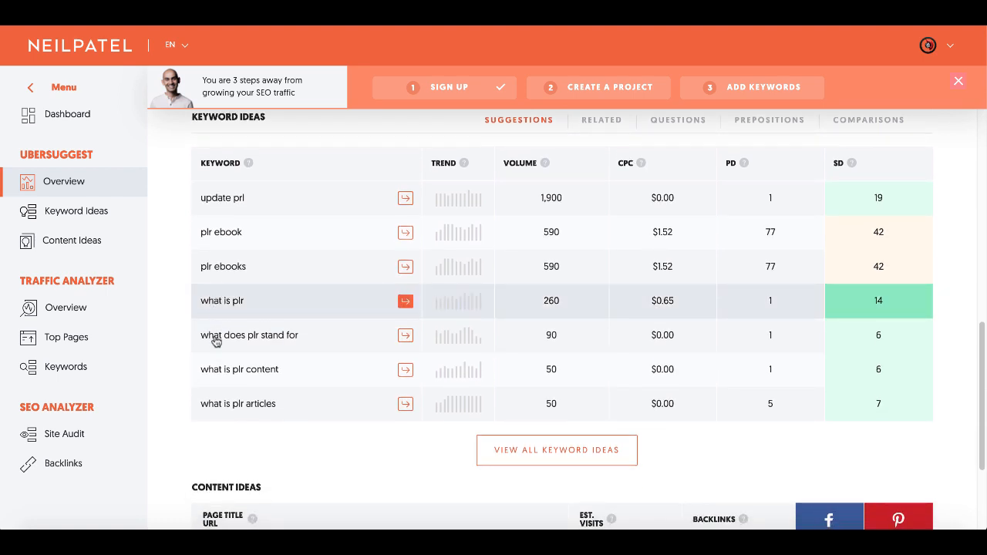
scroll(182, 393, down, 3)
scroll(179, 390, down, 1)
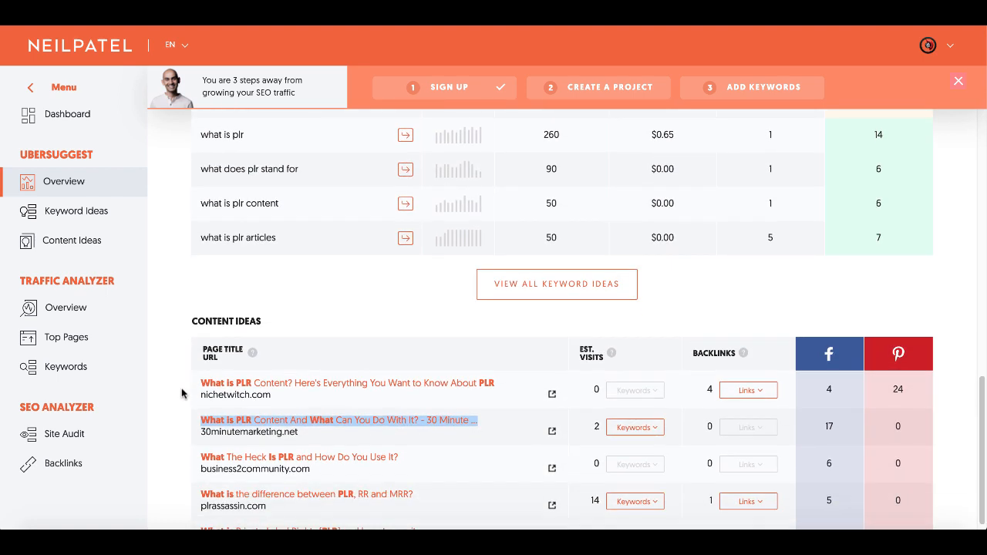
scroll(179, 409, down, 1)
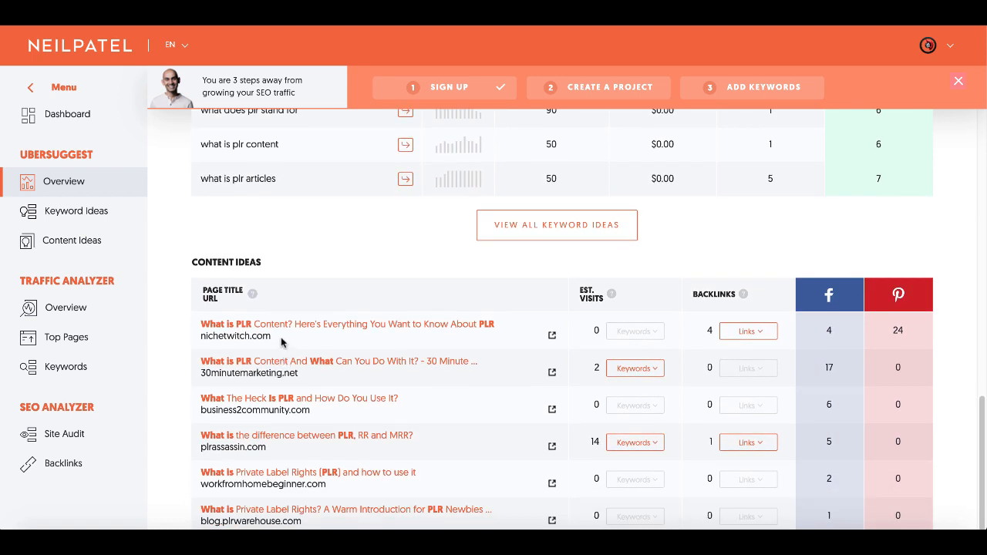
click(336, 364)
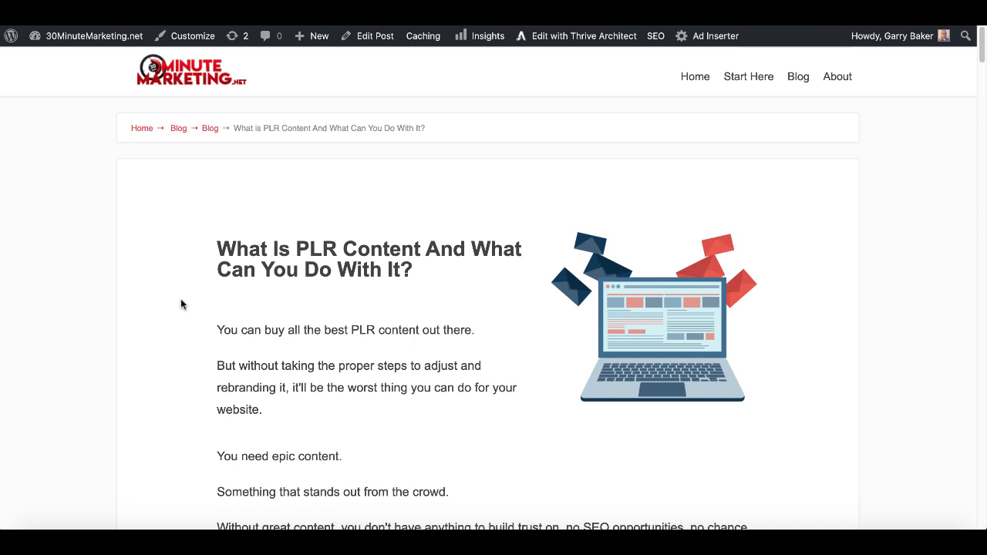
- Scroll the PLR article down to its Free Case Study and Checklist opt-in box
scroll(181, 304, down, 5)
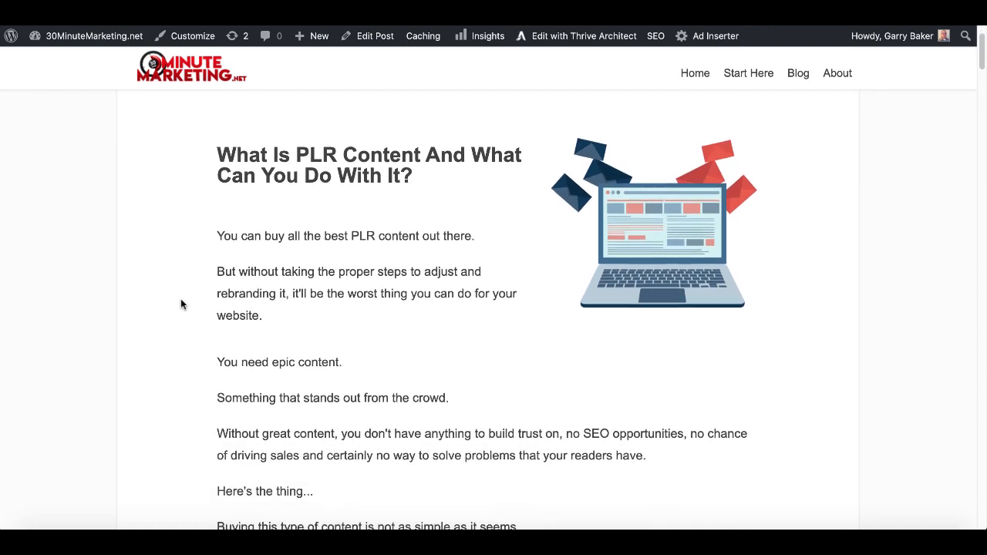
scroll(181, 301, down, 5)
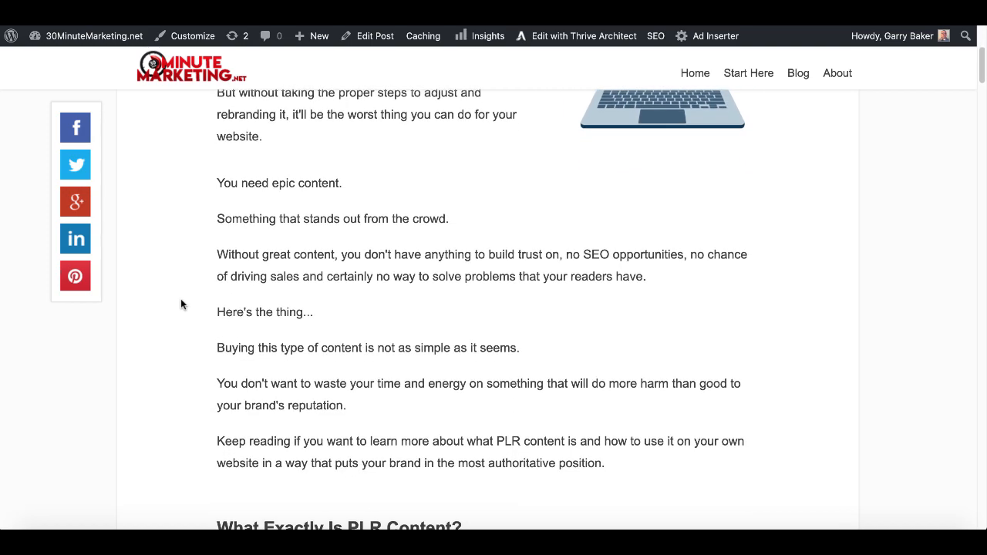
scroll(180, 304, down, 5)
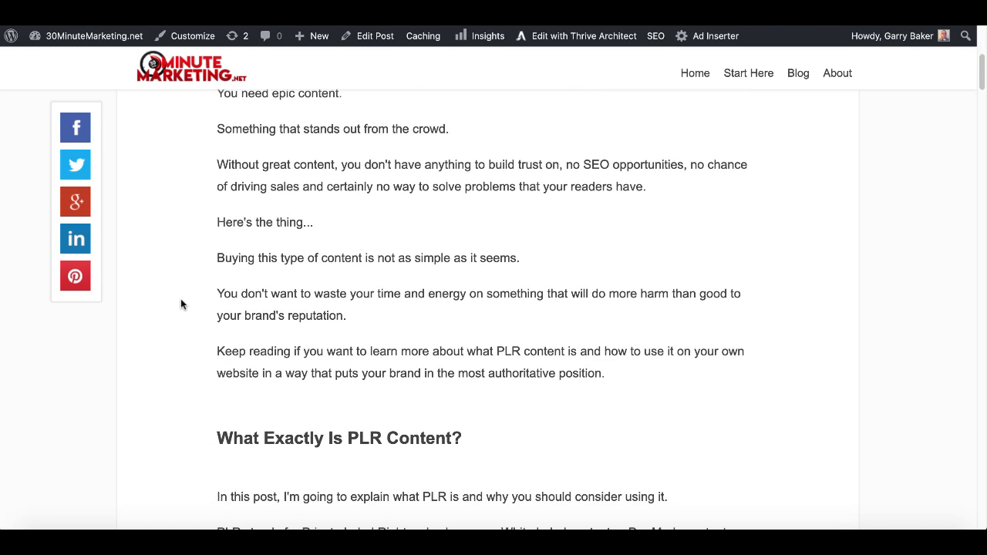
scroll(180, 304, down, 4)
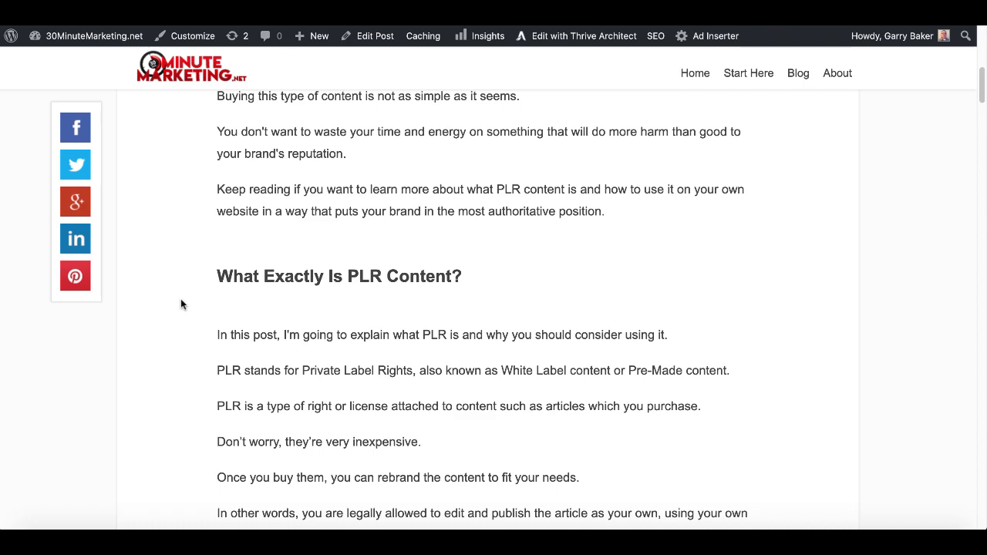
scroll(180, 304, down, 6)
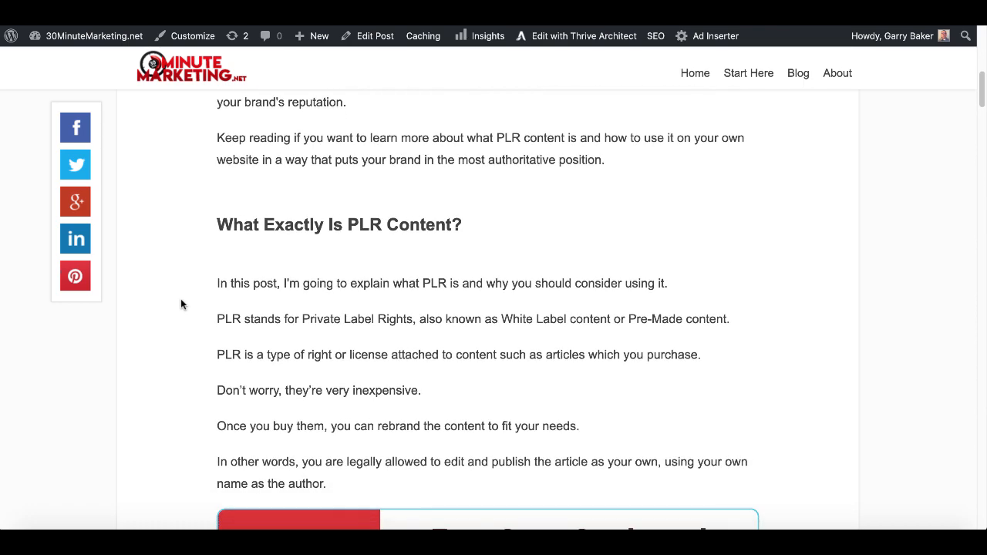
scroll(181, 303, down, 5)
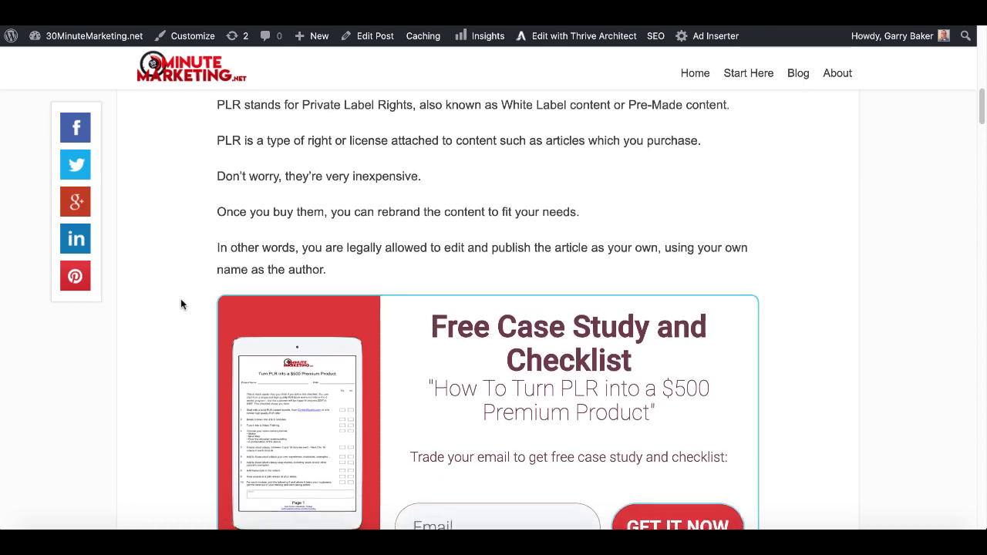
scroll(181, 304, down, 1)
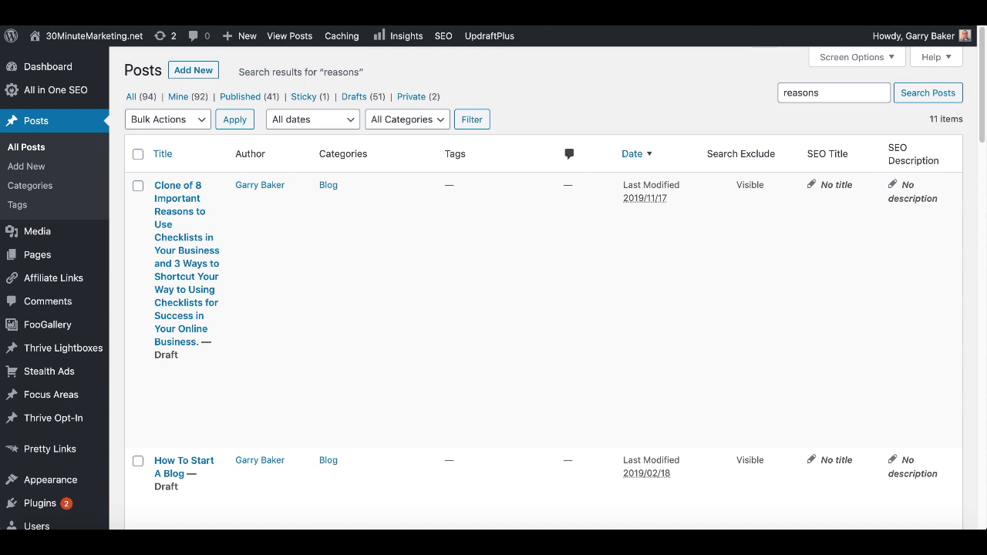
- Open Thrive Leads from the Thrive Dashboard admin menu
scroll(87, 385, down, 5)
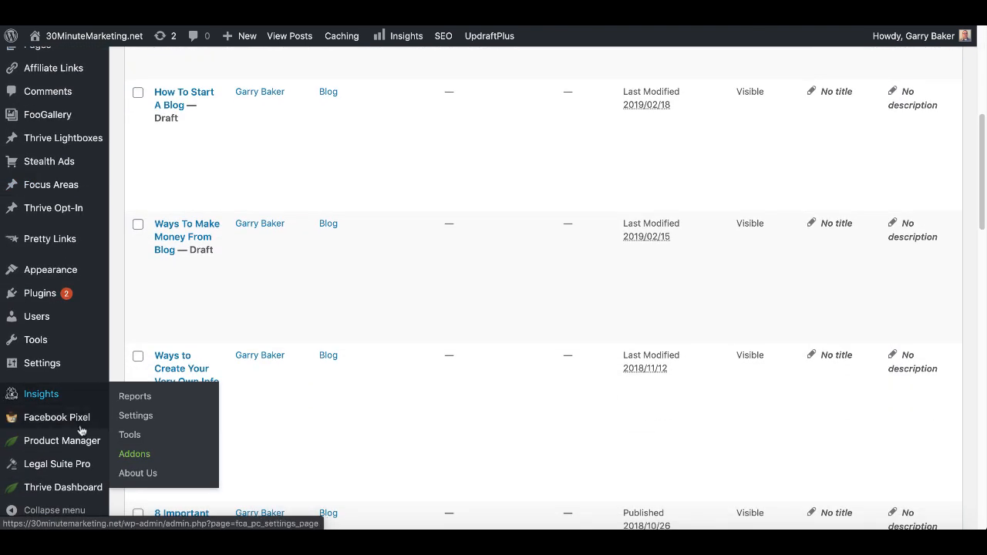
mouse_move(71, 492)
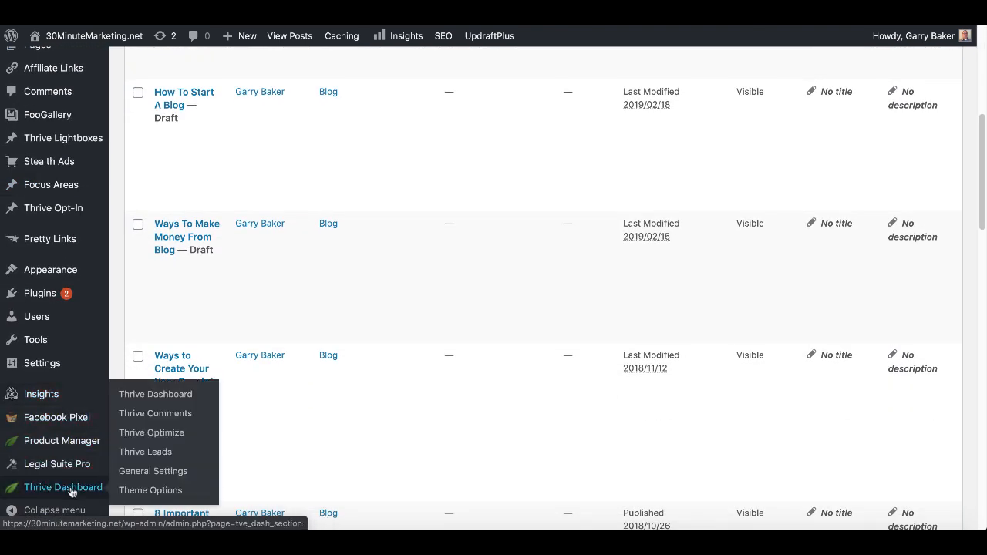
click(135, 460)
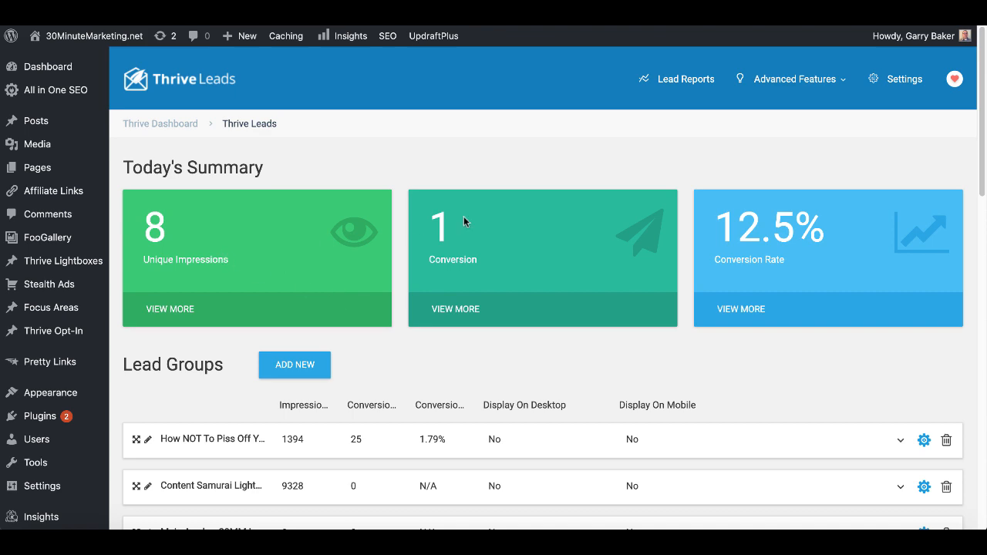
- Scroll to Lead Shortcodes and select the PLR Case shortcode's embed code (id 5074)
scroll(365, 281, down, 1)
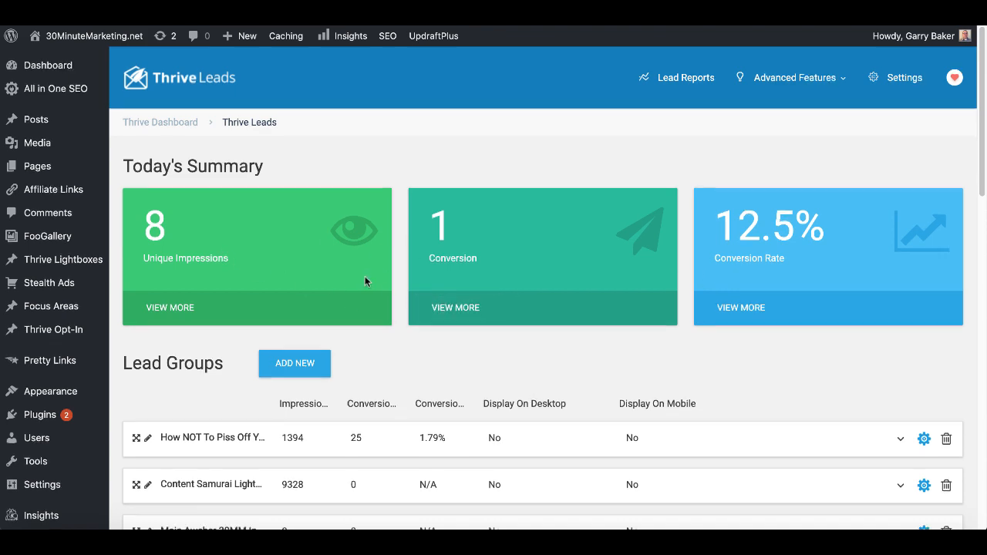
scroll(366, 279, down, 5)
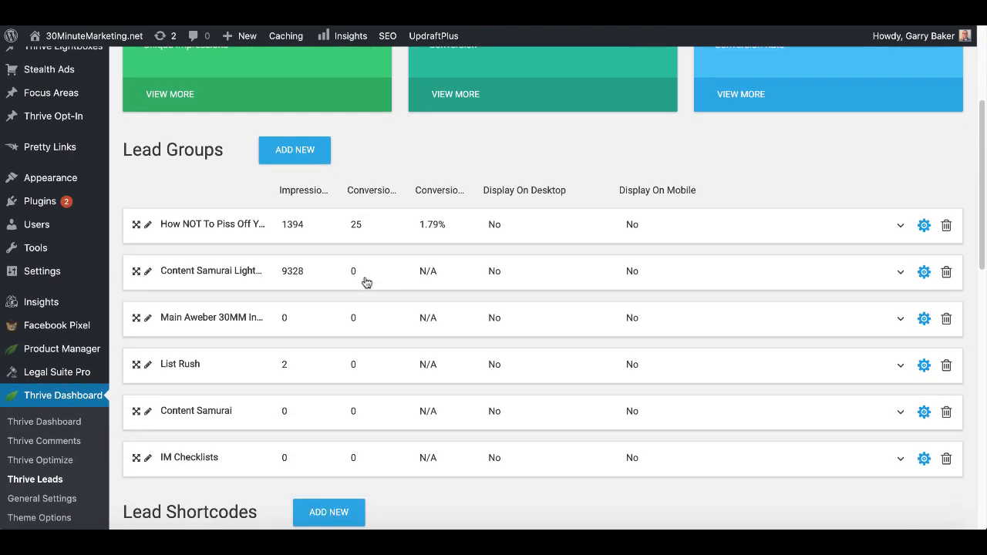
scroll(366, 282, down, 5)
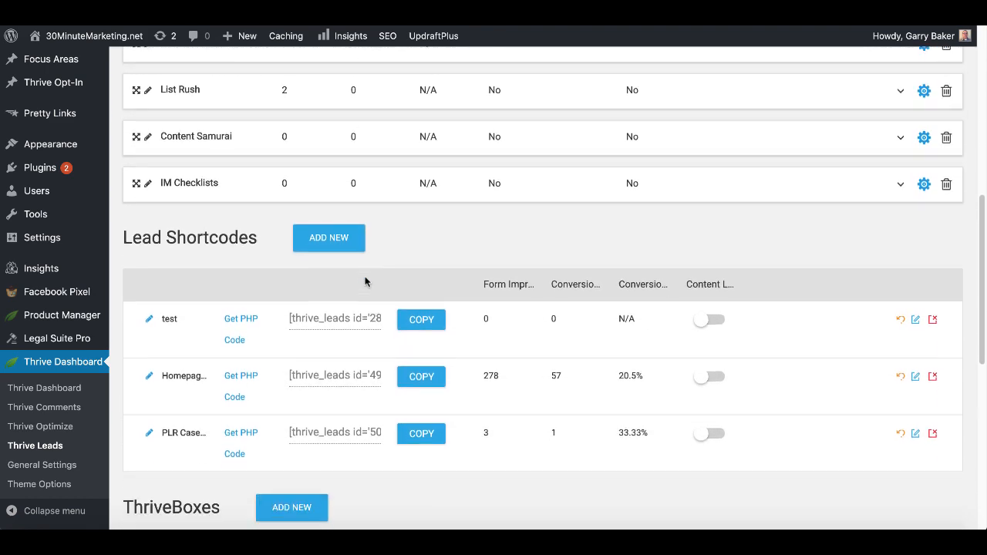
scroll(367, 282, down, 1)
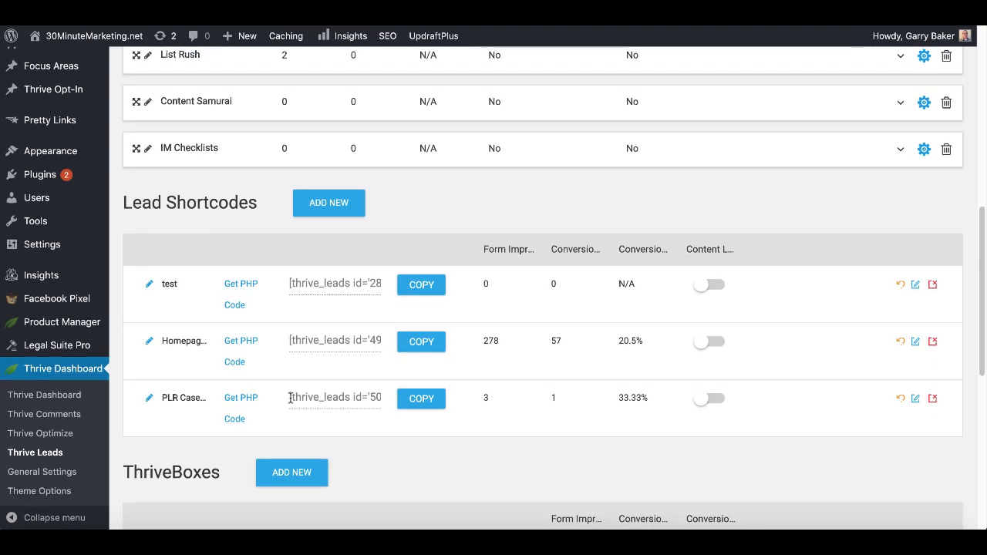
drag(290, 398, 384, 397)
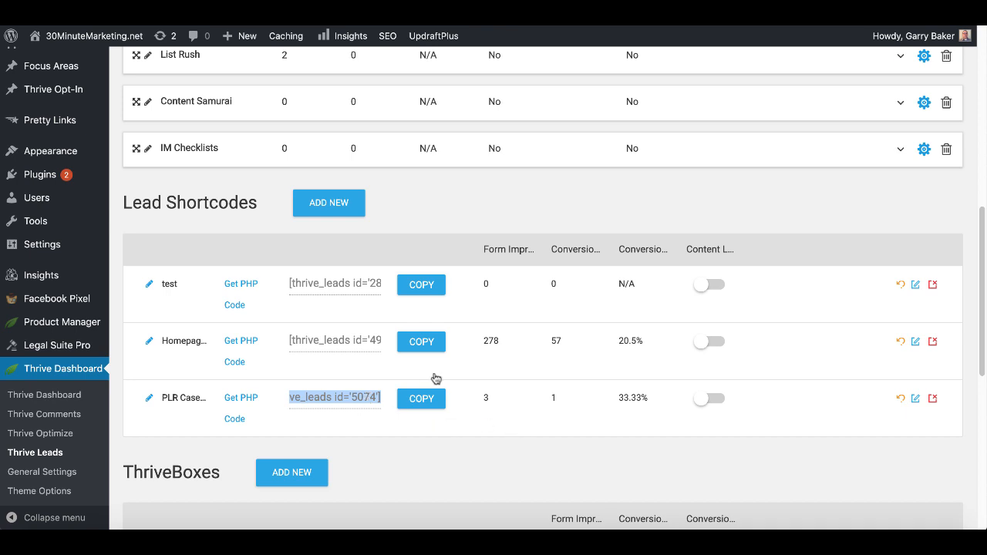
- Add a lead shortcode named 'New shortcode' via Add New
click(347, 206)
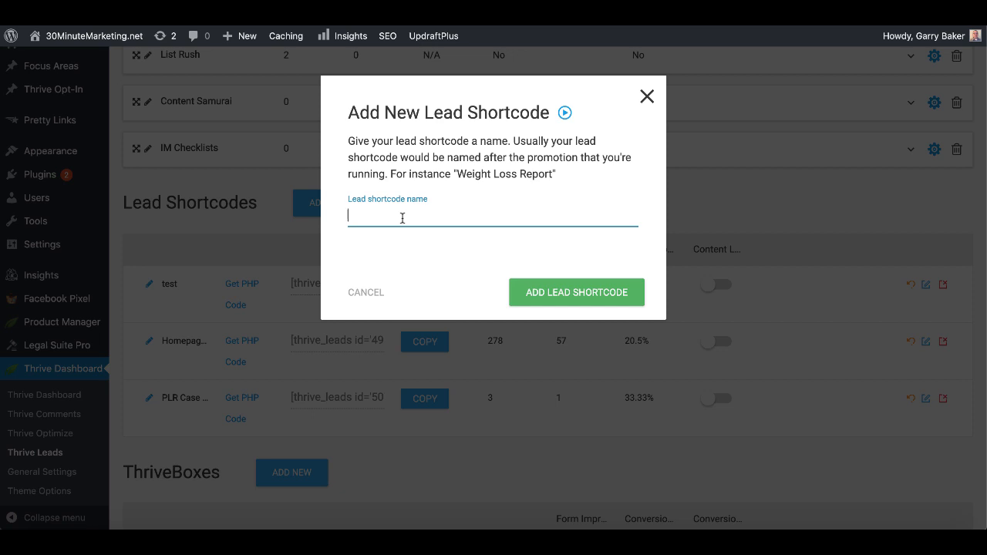
text(New shortcode)
click(561, 294)
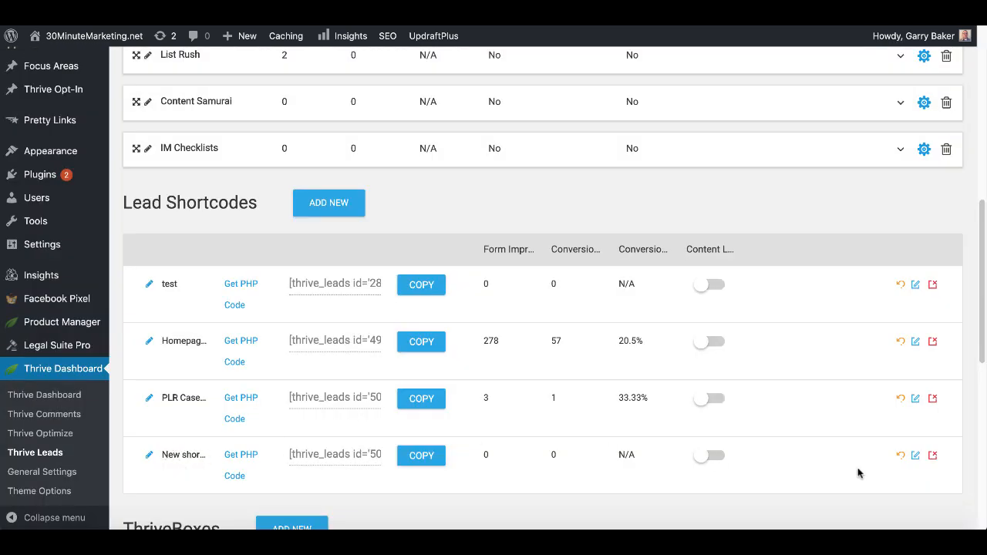
- Create a form called 'New Shortcode Form' on the New shortcode's forms page
click(916, 457)
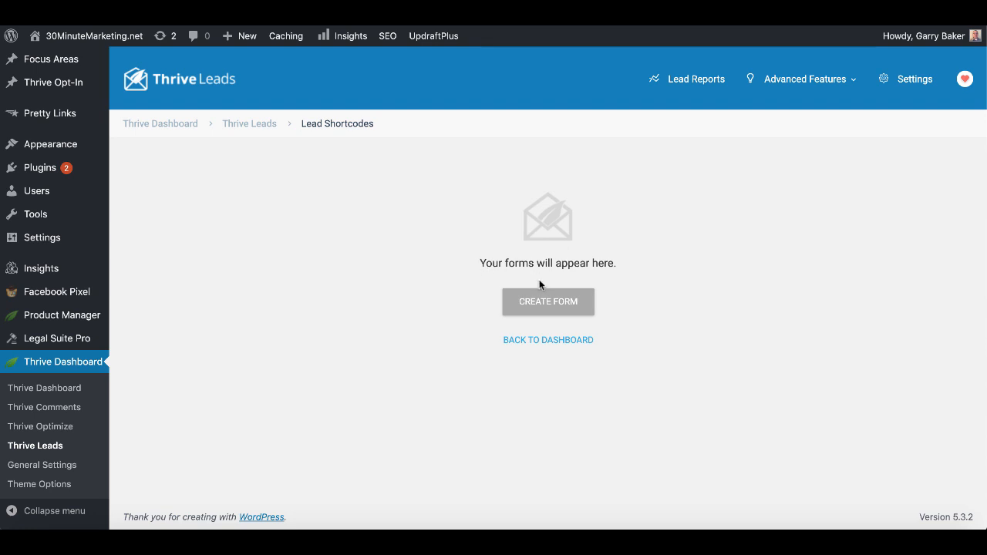
click(551, 303)
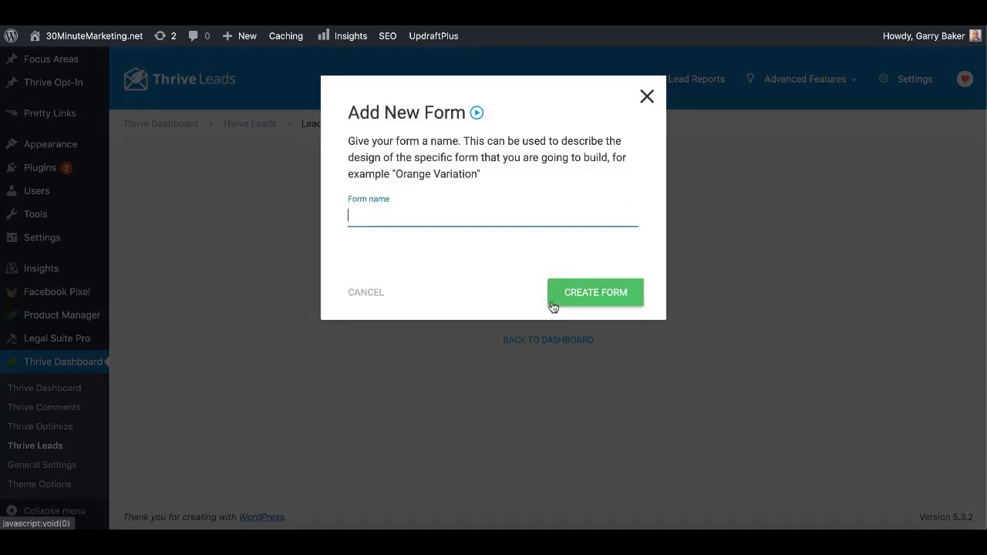
text(New Short)
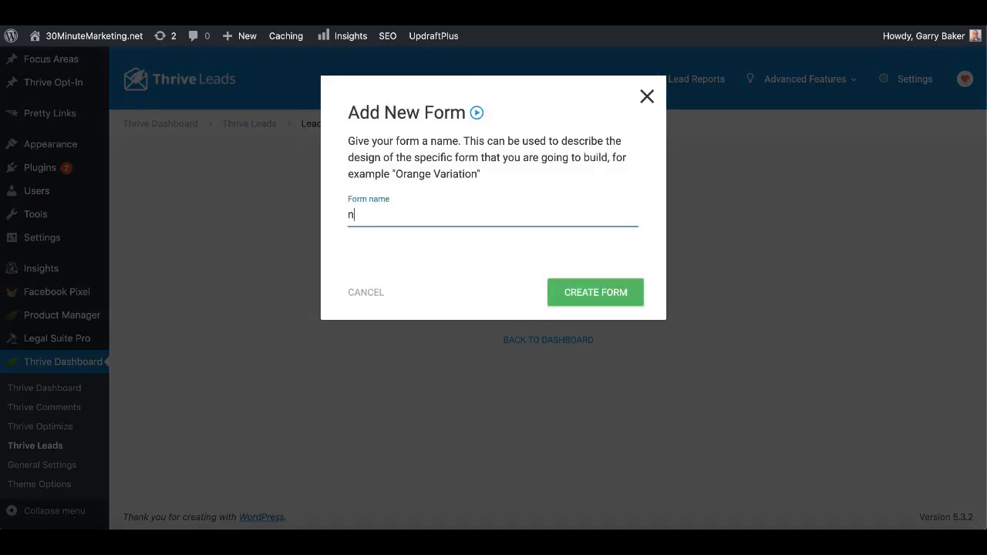
text(code Form)
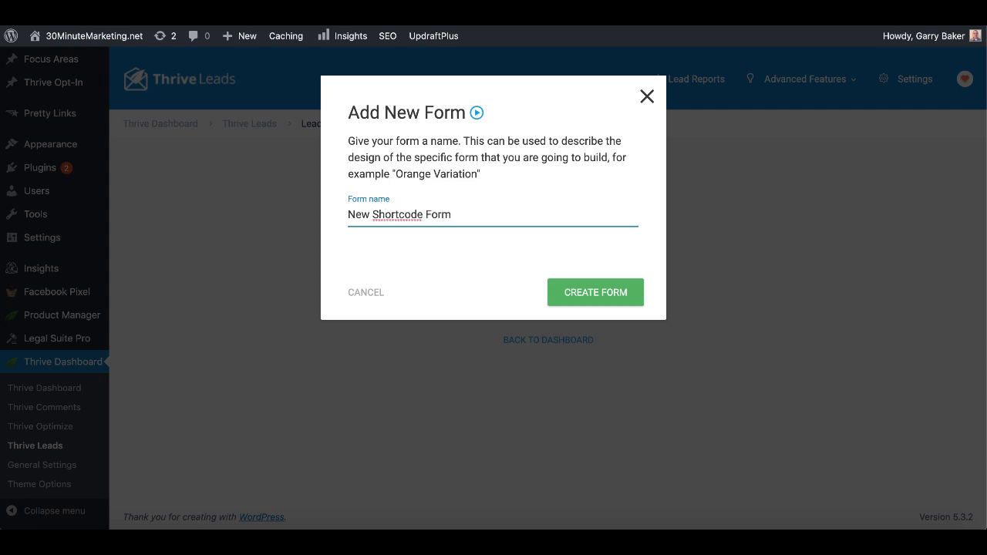
click(588, 293)
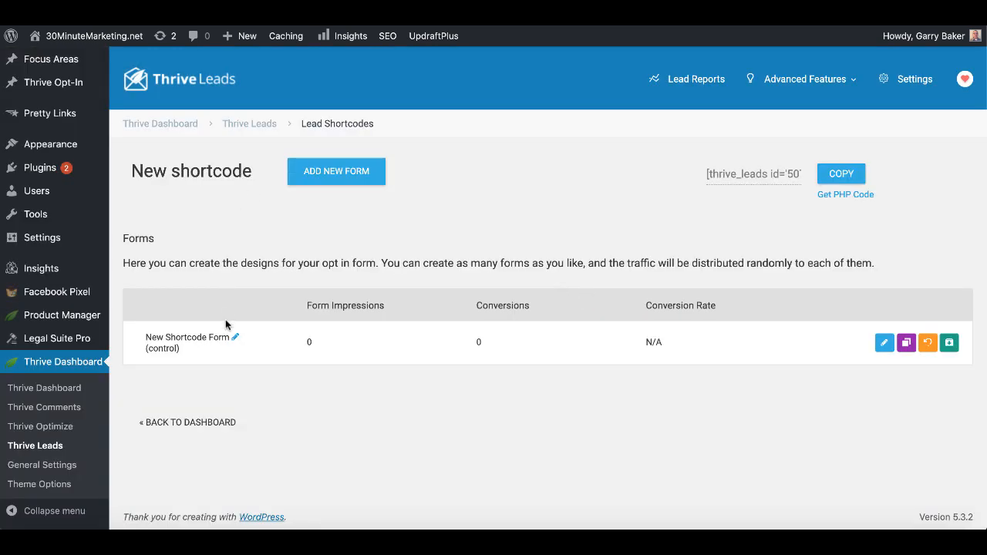
- Apply the Set 060 v2 opt-in template ('12 Free Tips to Master Self-Made Business Success') to the form
click(884, 344)
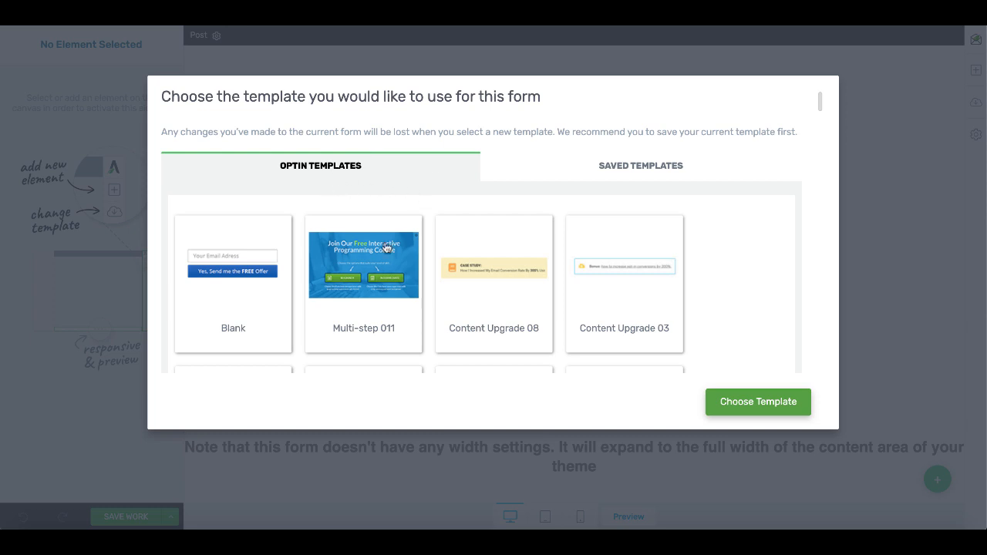
scroll(432, 311, down, 1)
scroll(432, 311, down, 5)
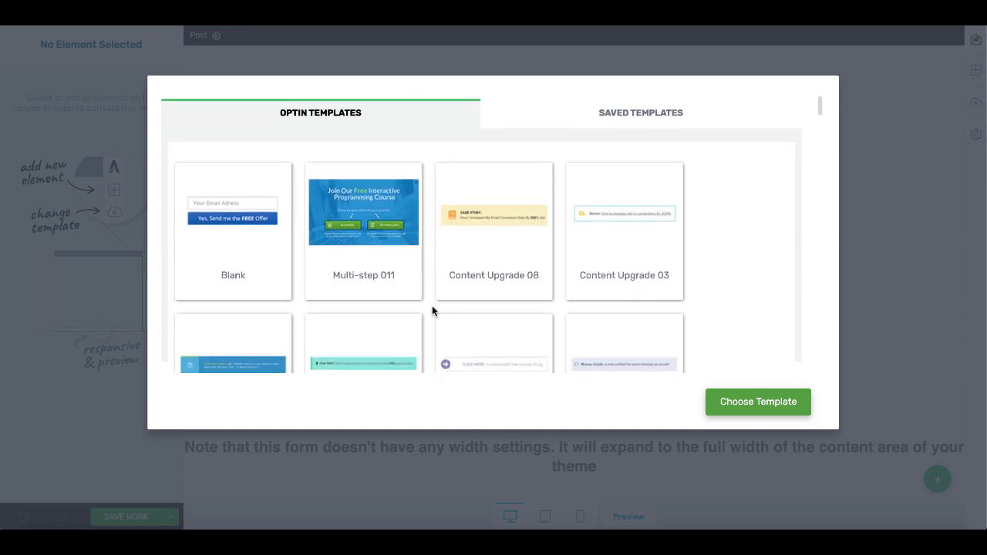
scroll(432, 311, down, 9)
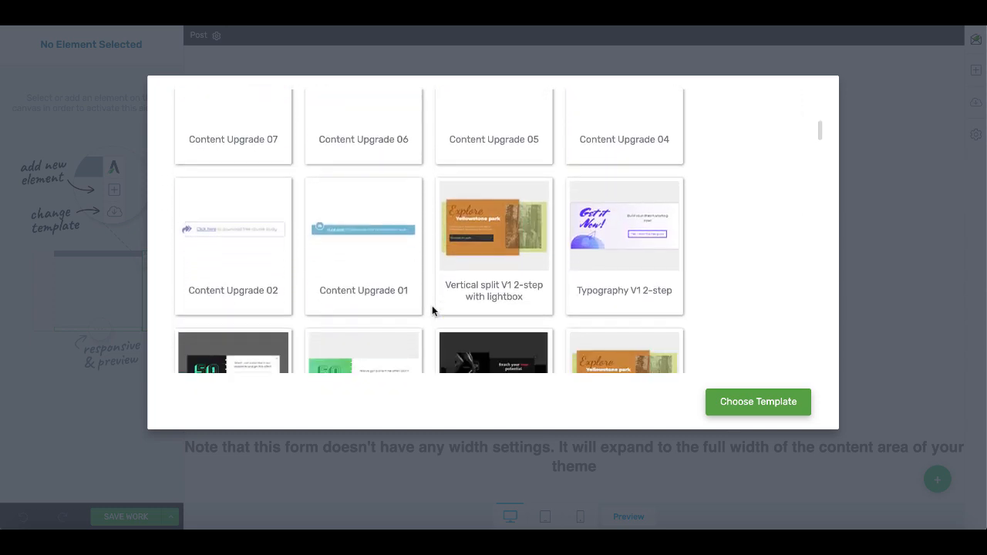
scroll(432, 308, down, 8)
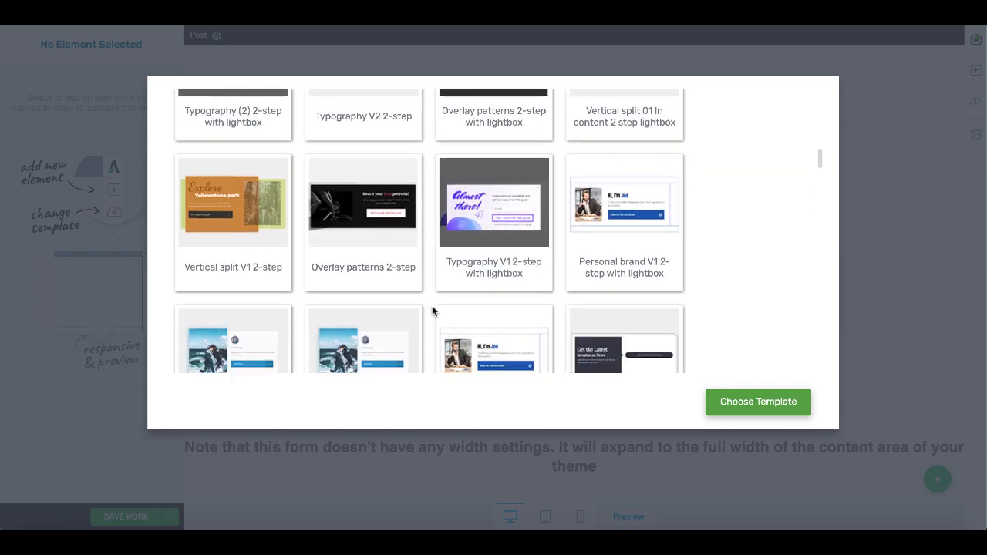
scroll(432, 311, down, 9)
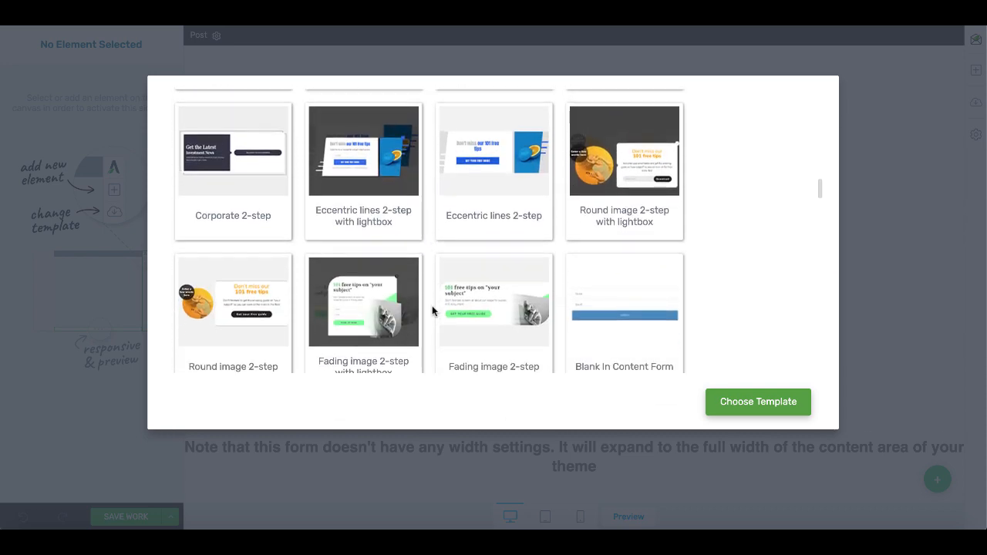
scroll(431, 309, down, 6)
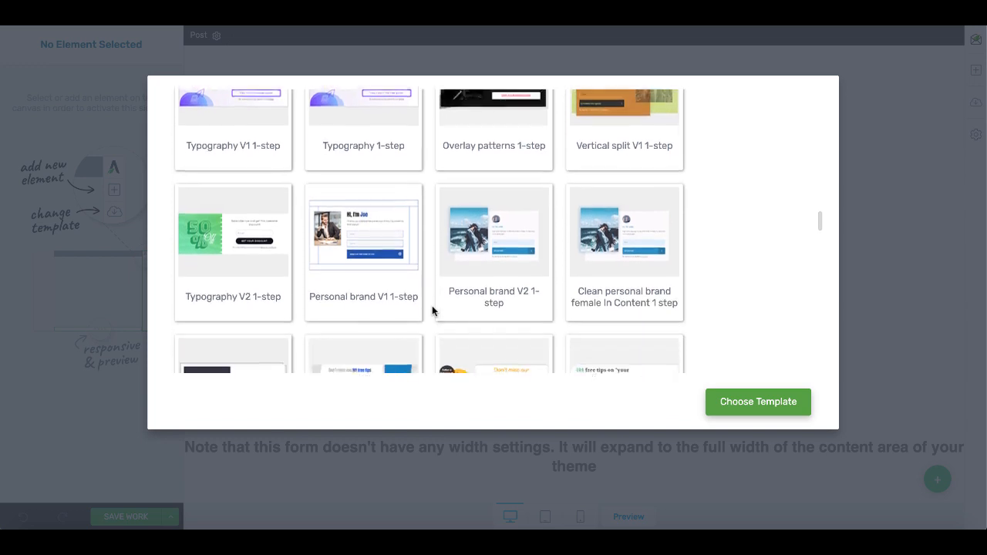
scroll(432, 308, down, 2)
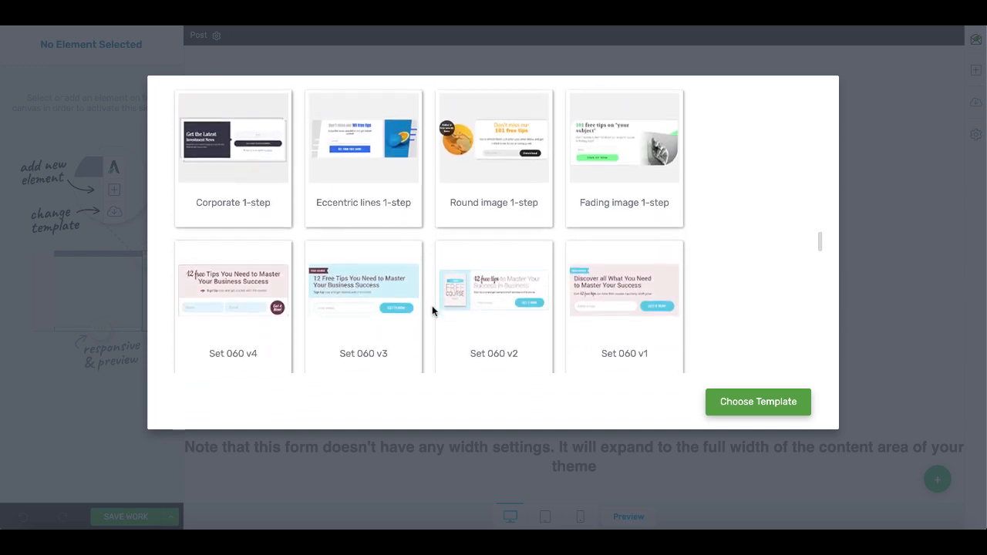
click(490, 318)
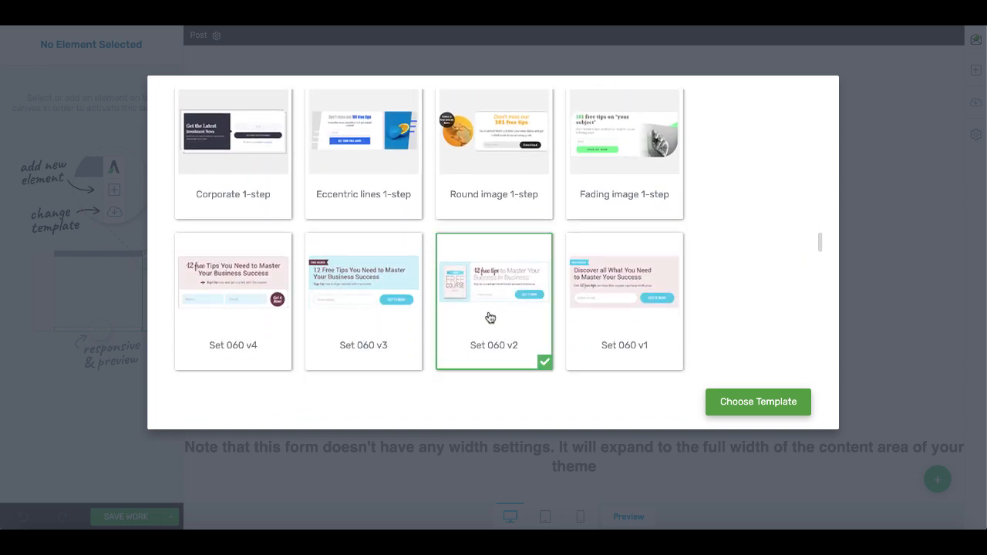
click(729, 402)
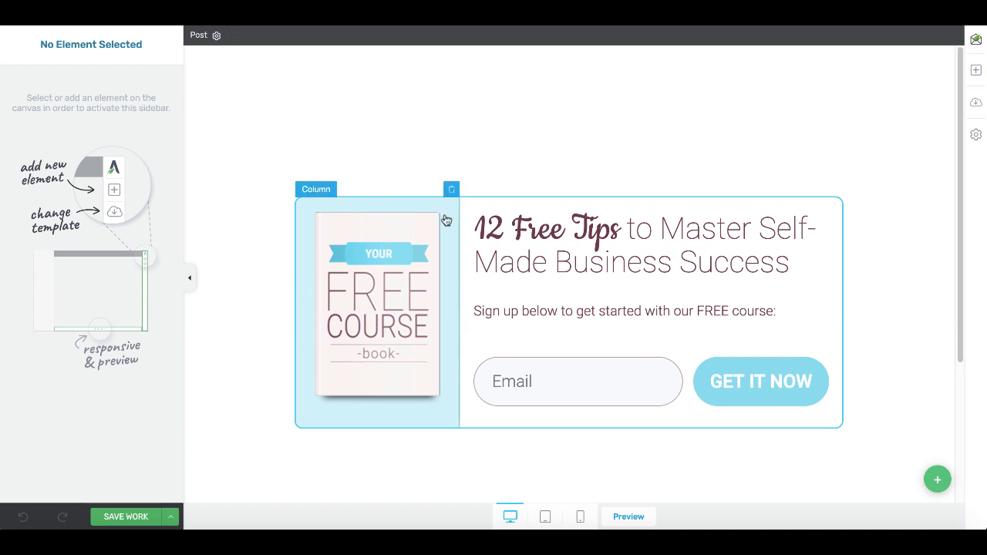
- Give the form's book-image column a bright green #0bf18f background
click(446, 227)
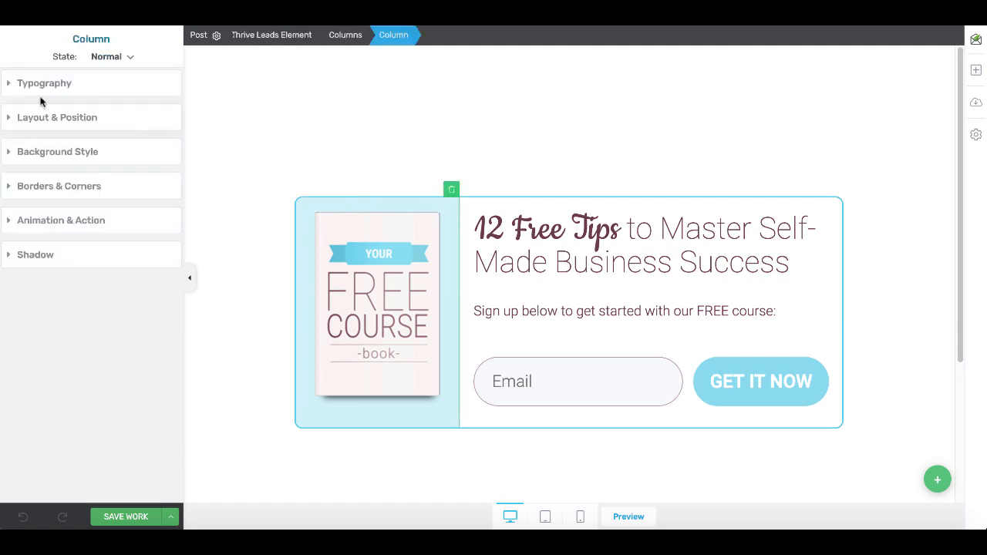
click(10, 153)
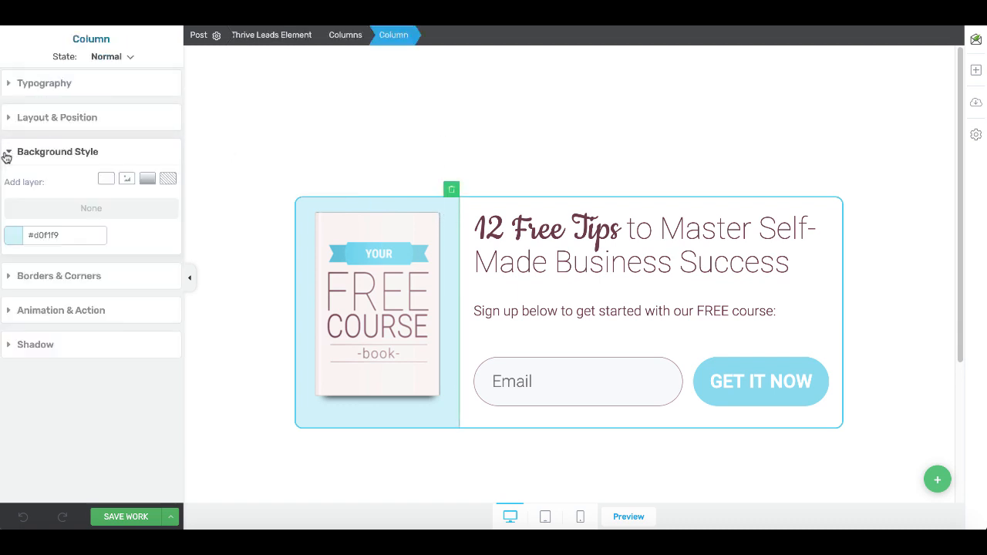
click(16, 234)
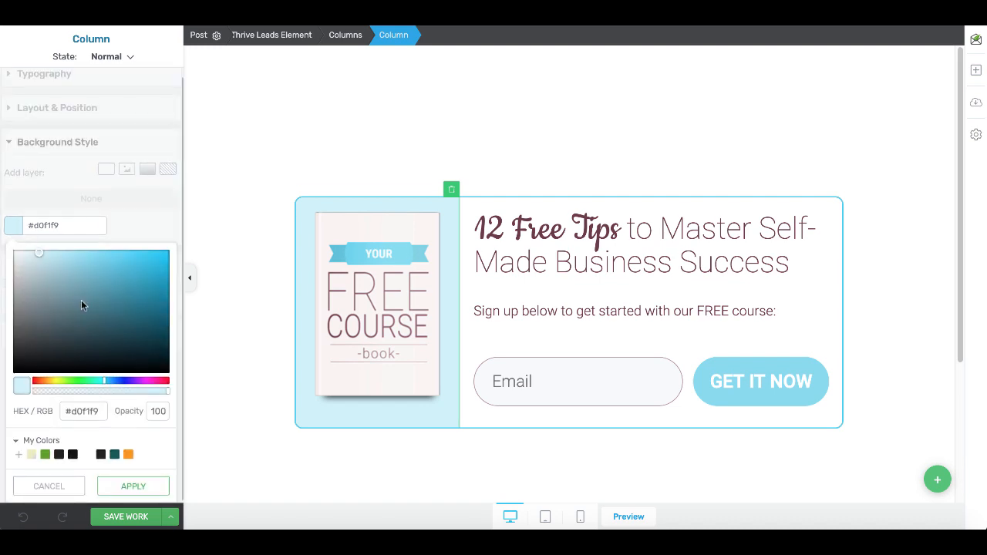
click(121, 384)
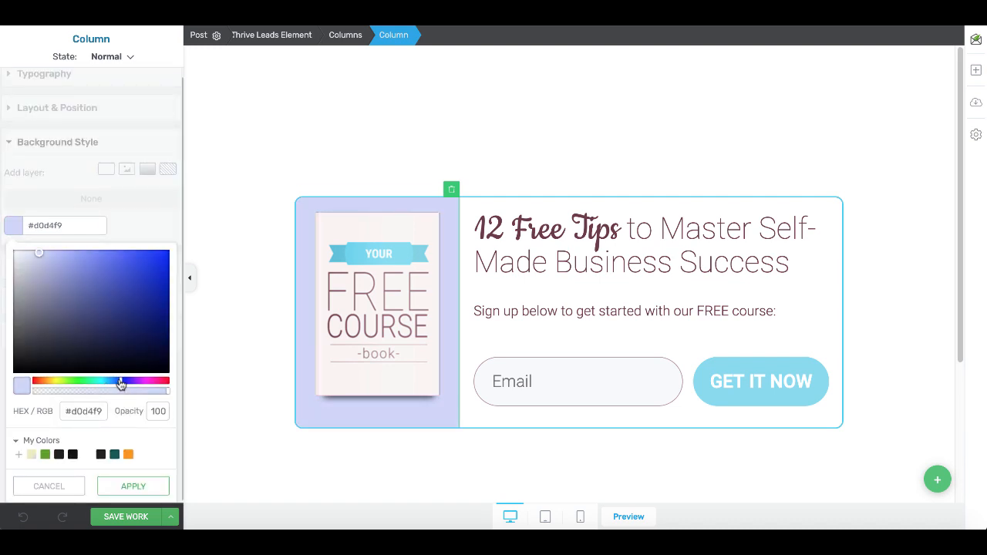
mouse_move(121, 383)
mouse_down()
mouse_move(153, 385)
mouse_move(37, 382)
mouse_move(91, 383)
mouse_up()
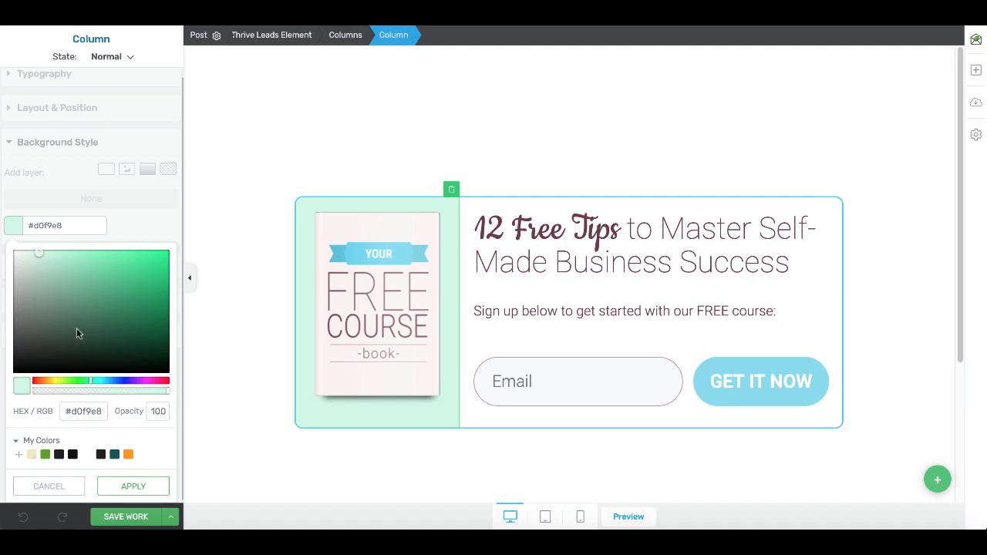
click(44, 253)
drag(100, 265, 164, 261)
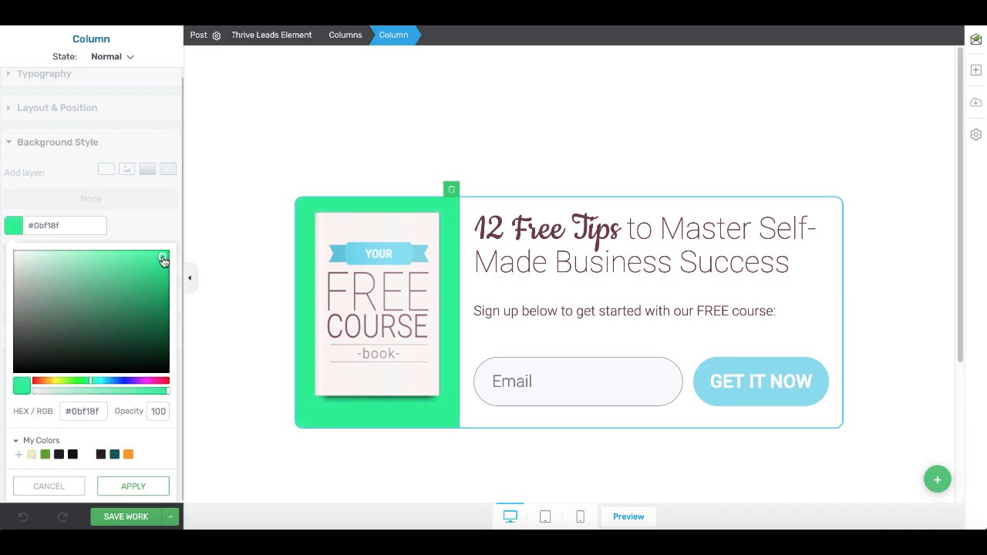
triple_click(82, 410)
key(ctrl+c)
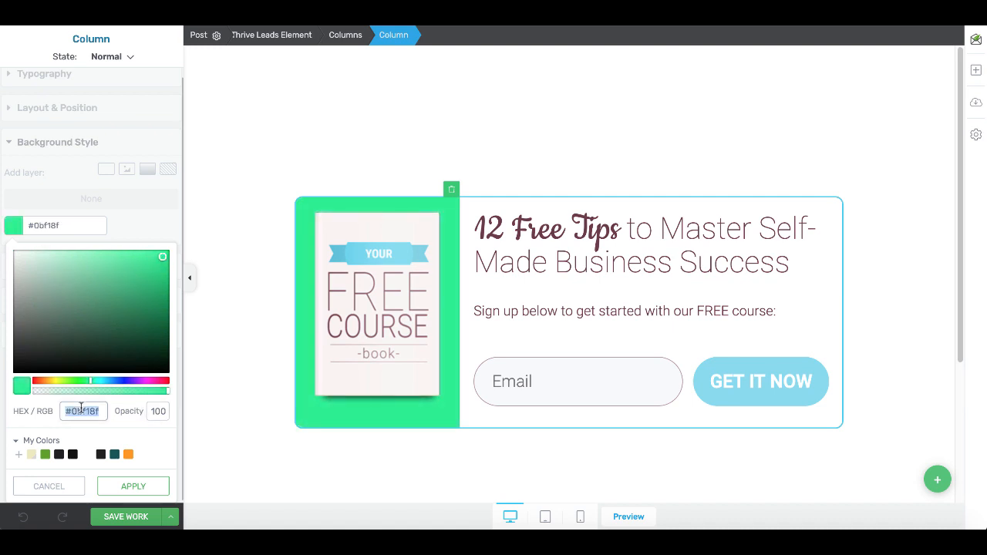
click(133, 484)
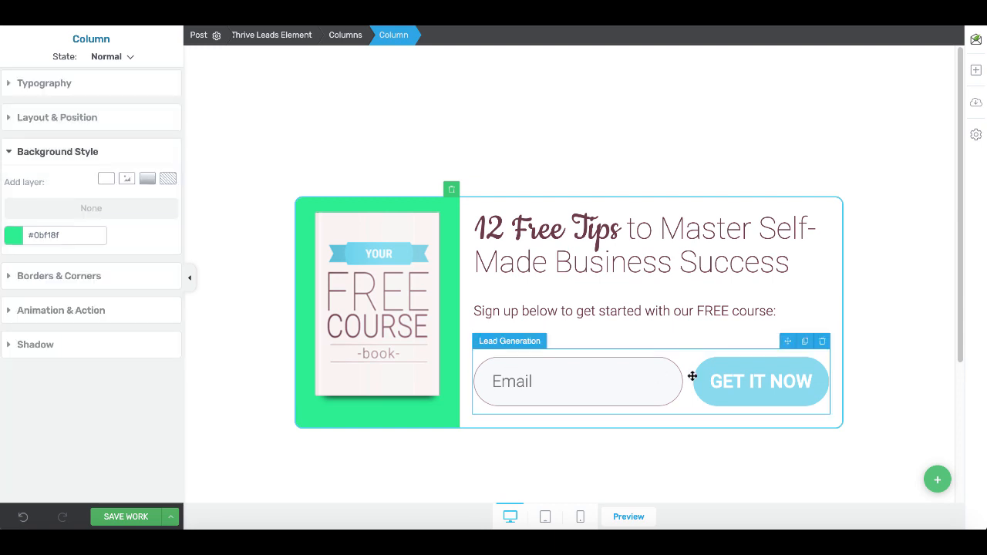
click(714, 396)
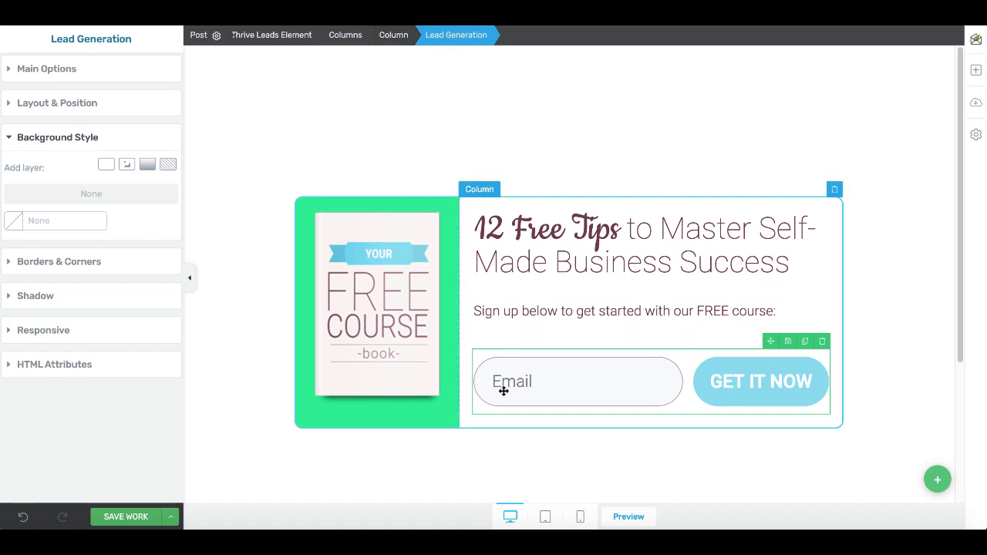
- Set the GET IT NOW button's master colour to #0bf18f to match the column
click(9, 72)
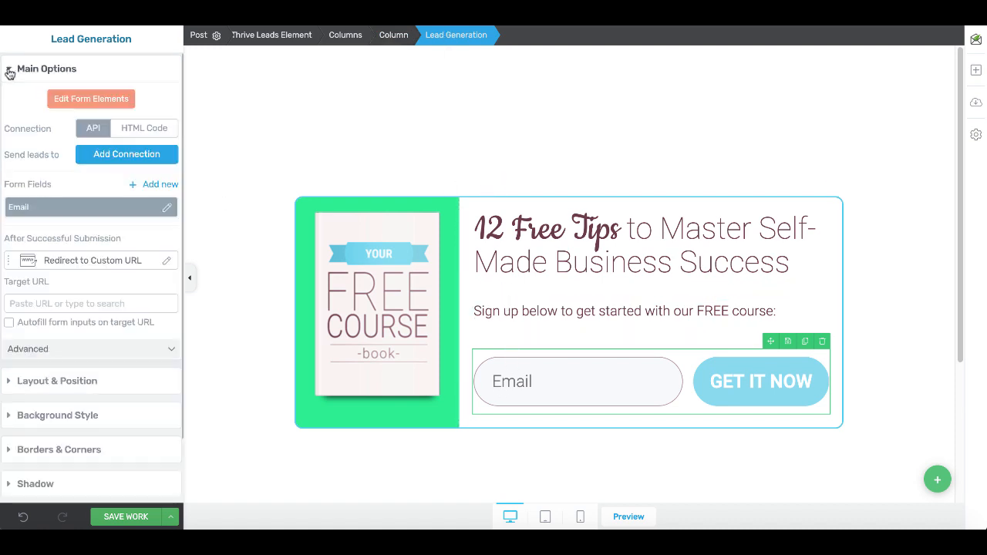
click(80, 101)
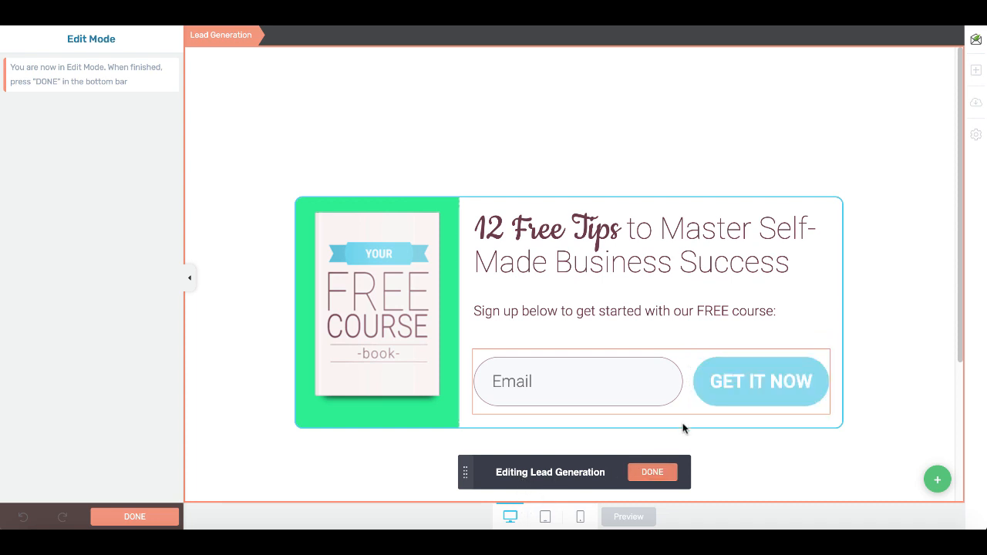
click(705, 390)
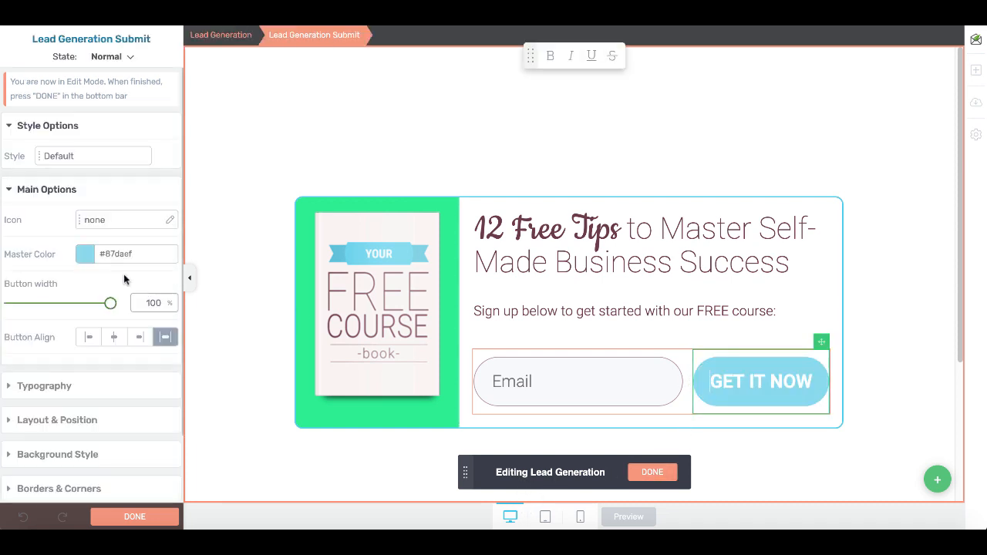
click(85, 255)
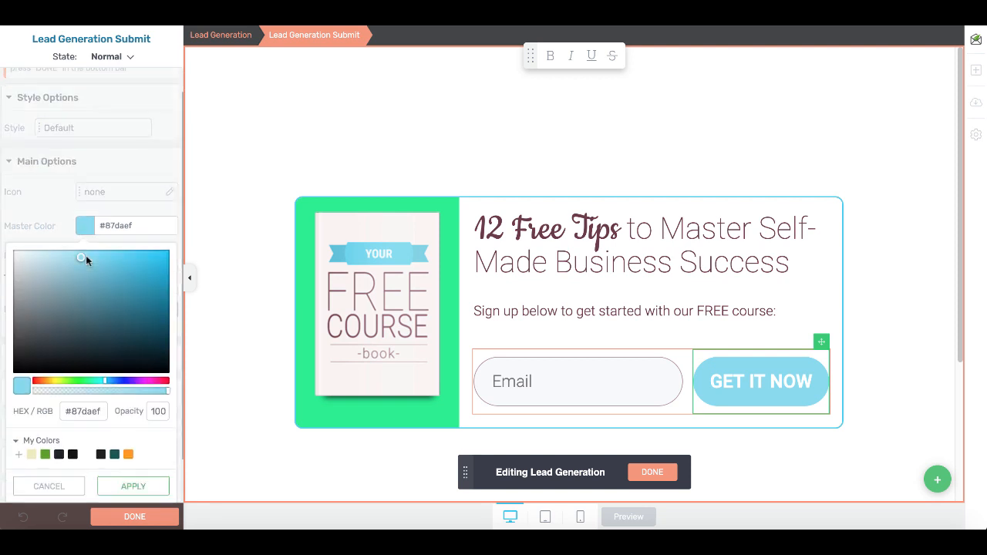
click(82, 411)
key(ctrl+v)
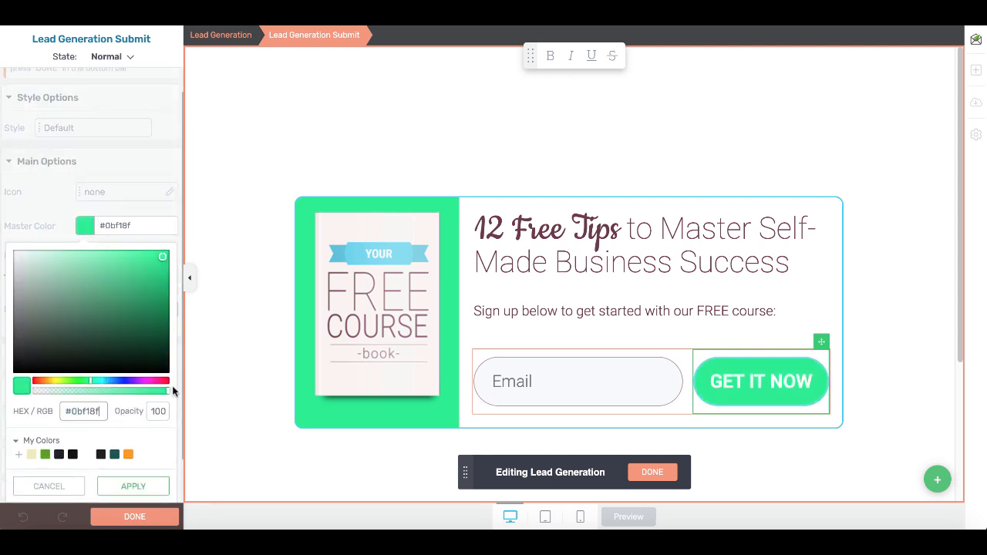
click(136, 484)
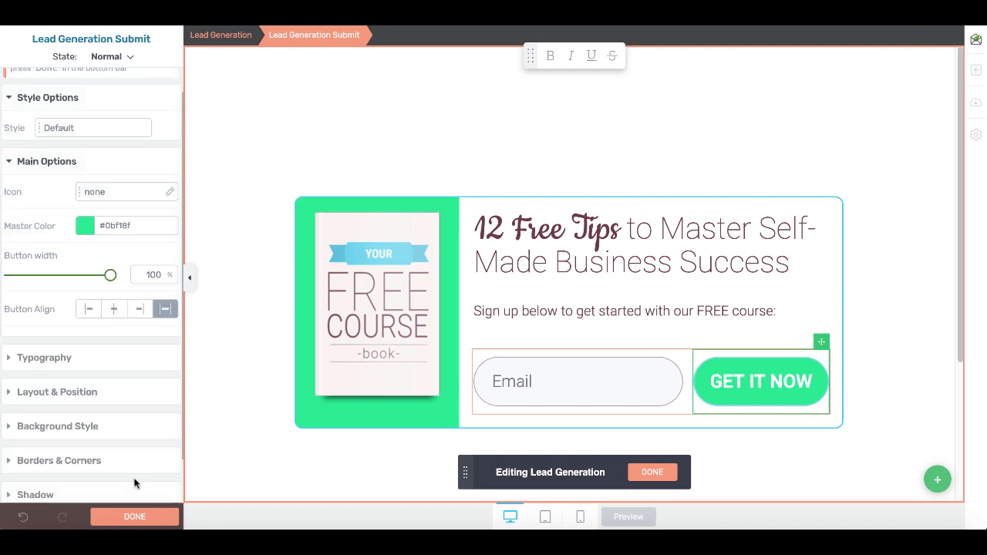
click(134, 516)
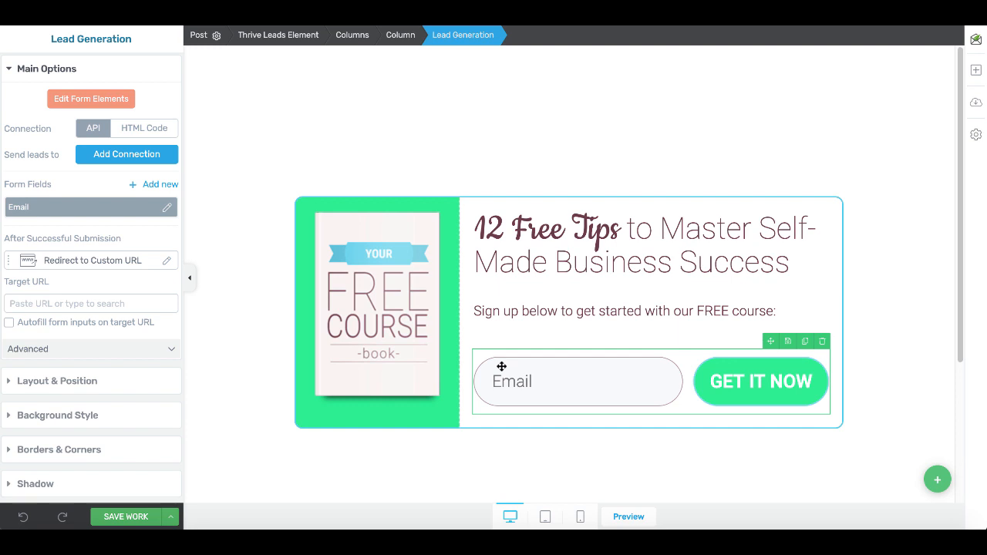
- Add an API connection to AWeber with the 'Fixin' too get some emails' mailing list
click(128, 131)
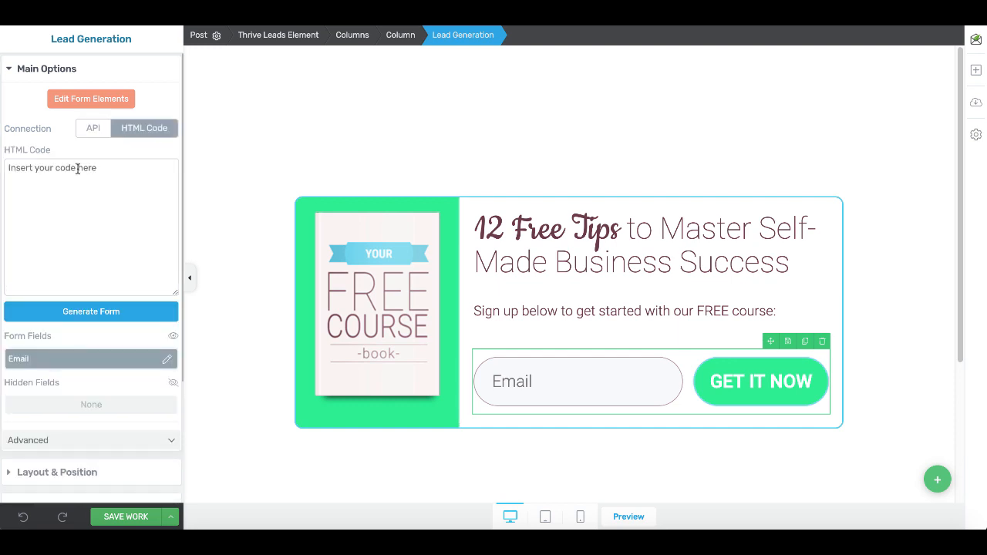
click(93, 129)
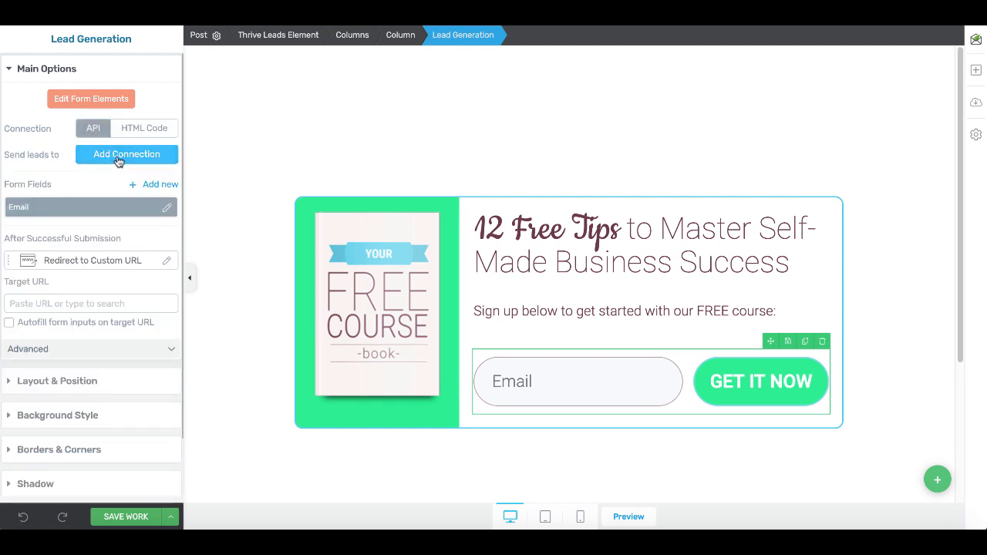
click(118, 158)
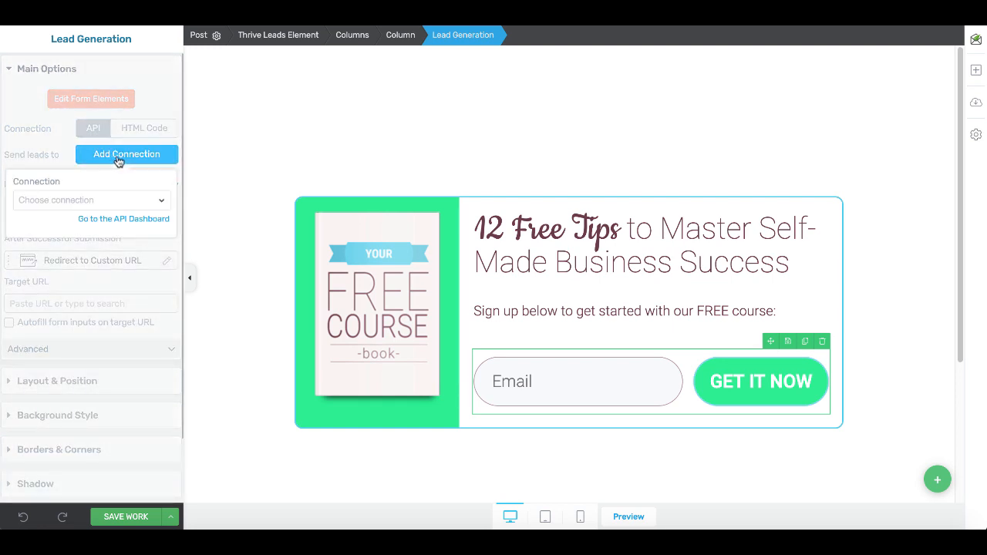
click(156, 201)
click(69, 255)
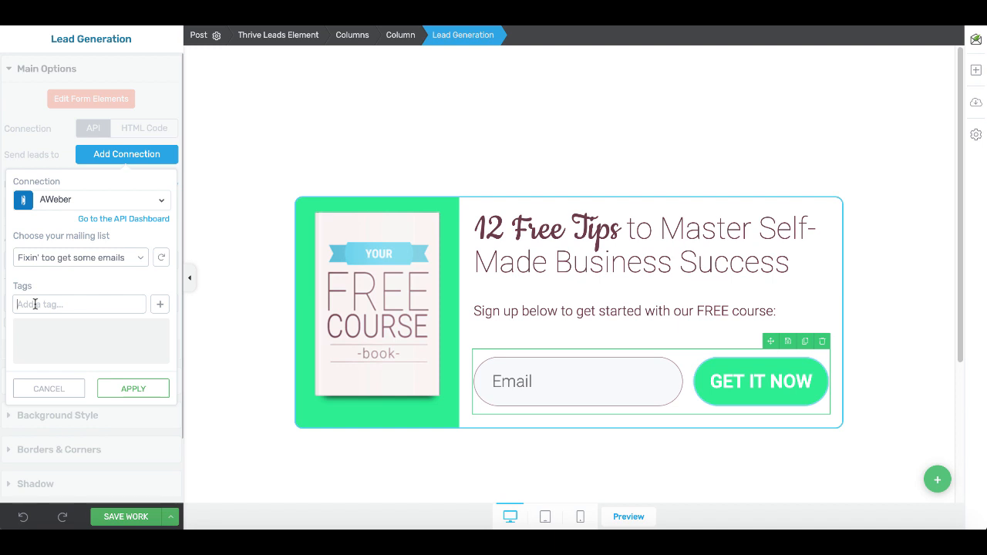
- Tag new subscribers 'blogpost', confirm the AWeber connection and save the form
click(34, 304)
text(blogpost)
click(161, 306)
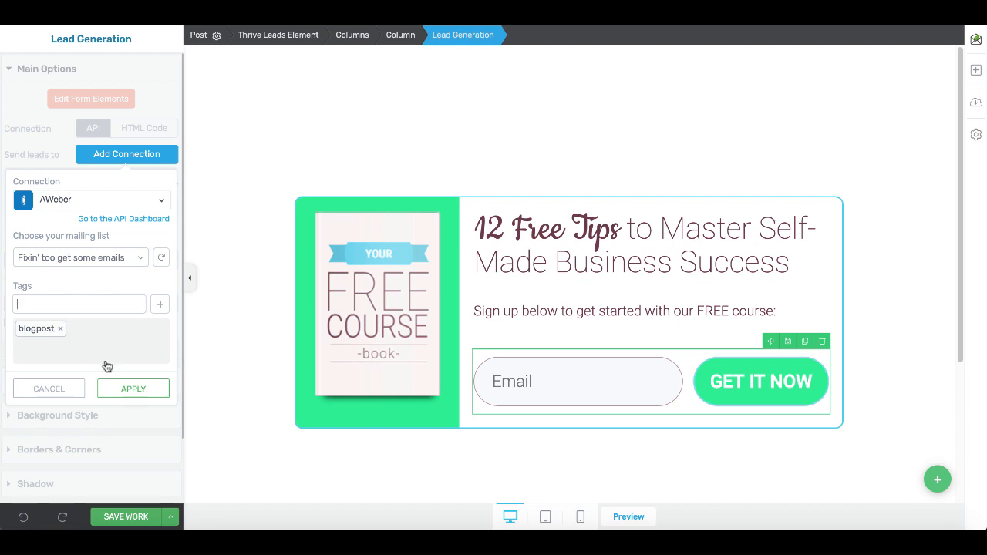
click(134, 390)
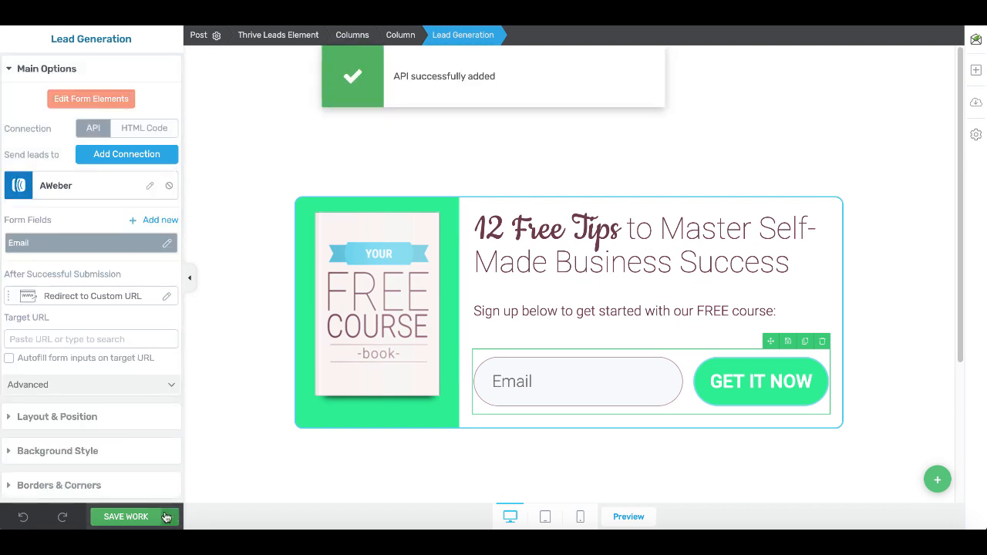
click(136, 517)
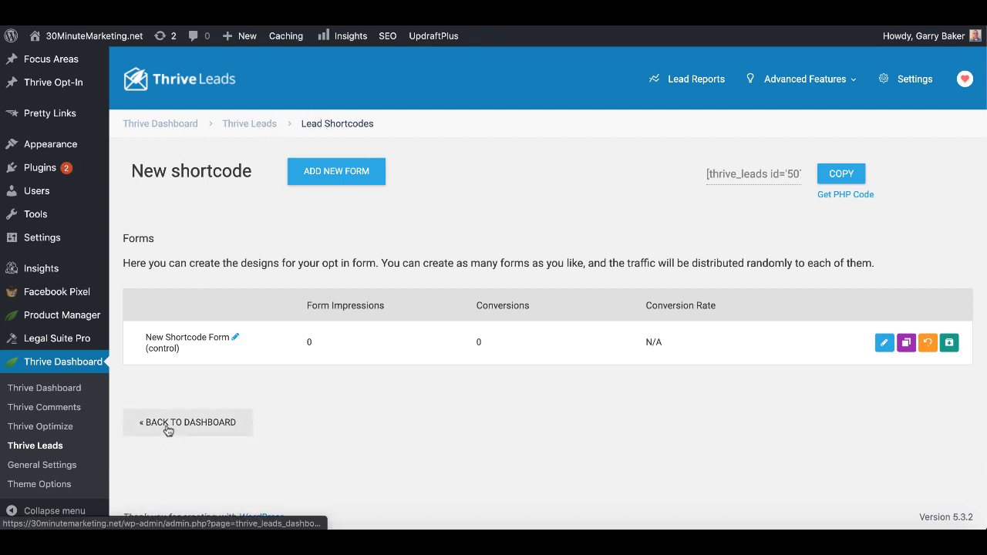
- Back on the Thrive Leads dashboard, copy the third lead shortcode (PLR Case) embed code
click(176, 127)
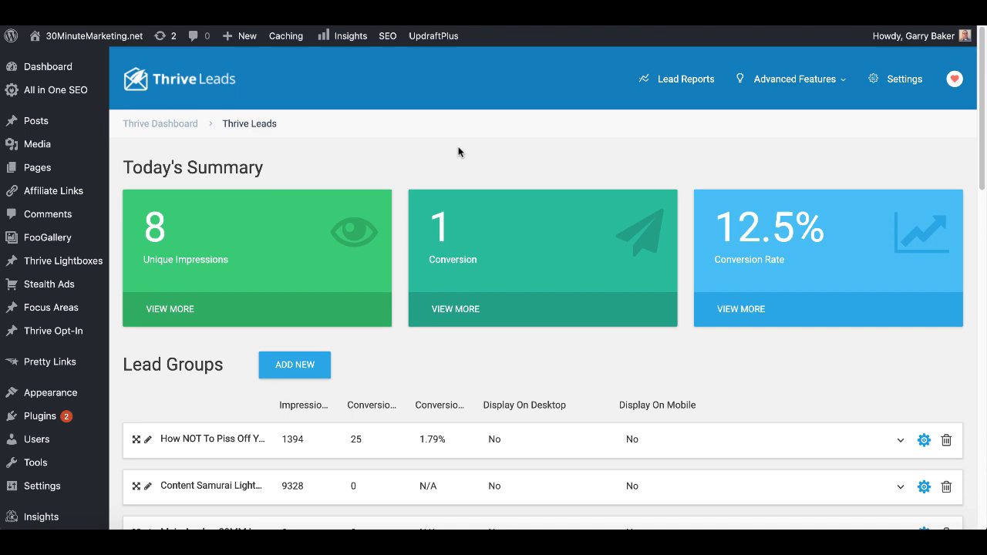
scroll(394, 301, down, 1)
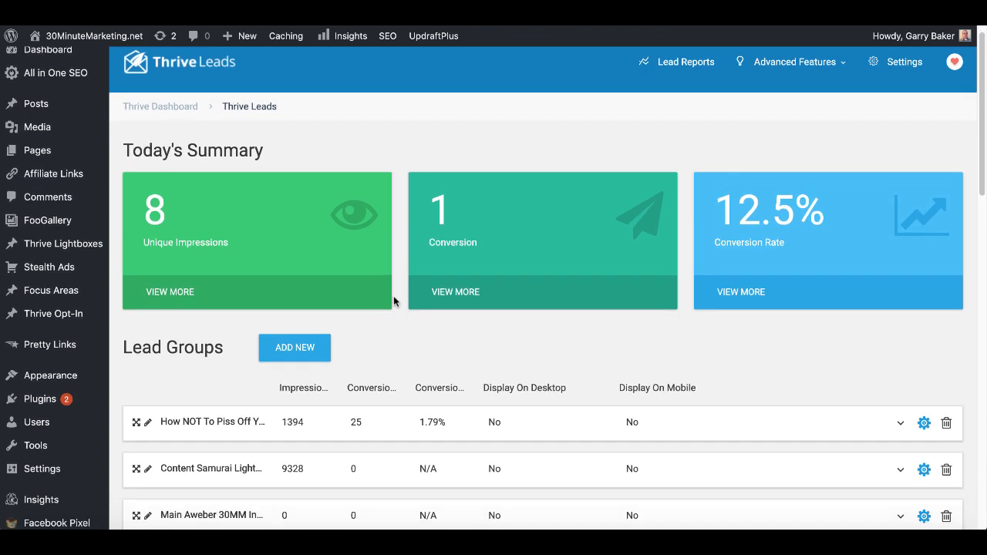
scroll(394, 301, down, 7)
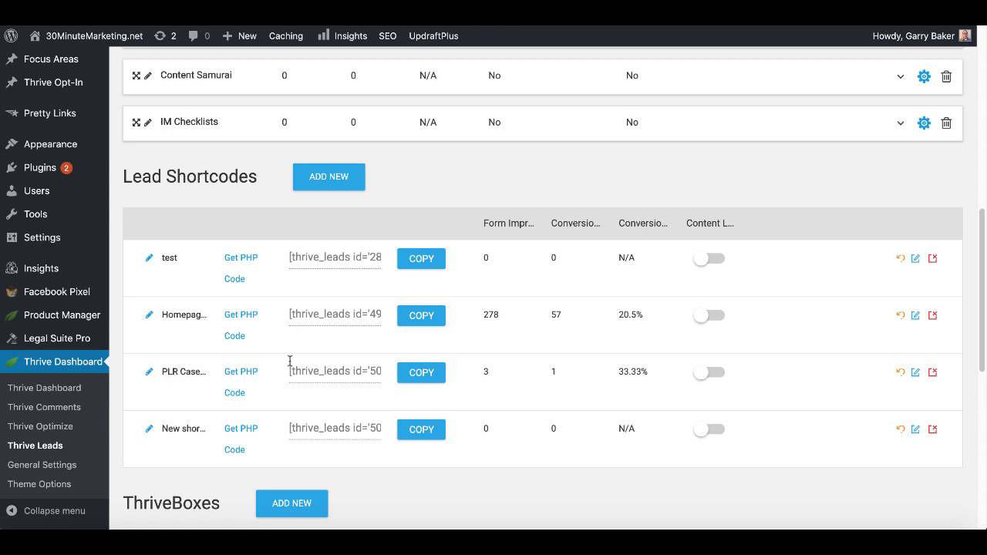
click(413, 376)
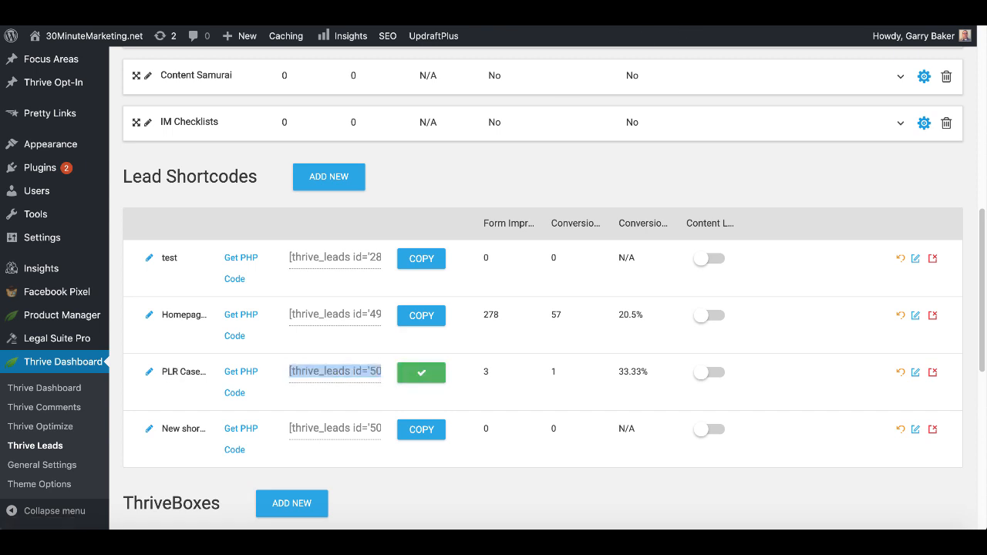
scroll(97, 346, up, 2)
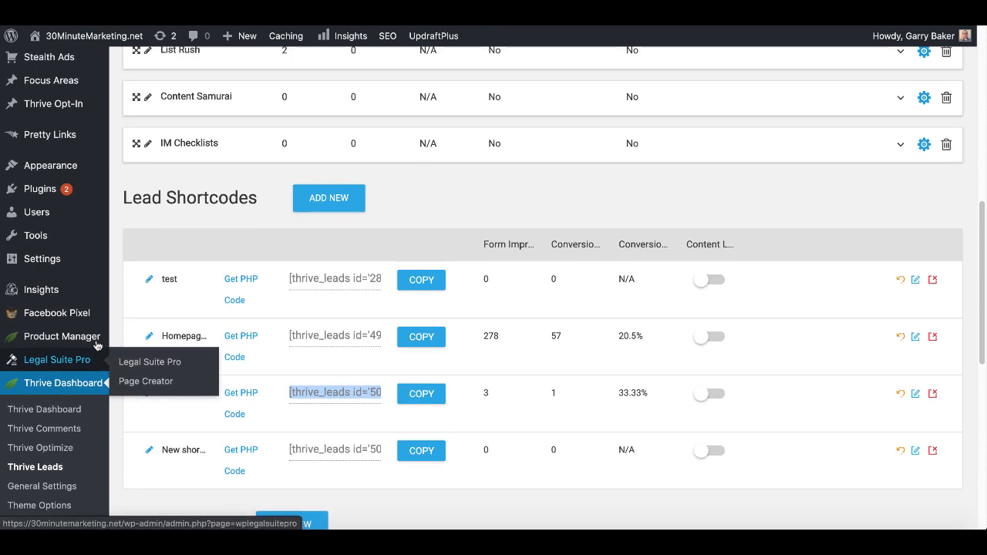
scroll(98, 346, up, 1)
mouse_move(93, 370)
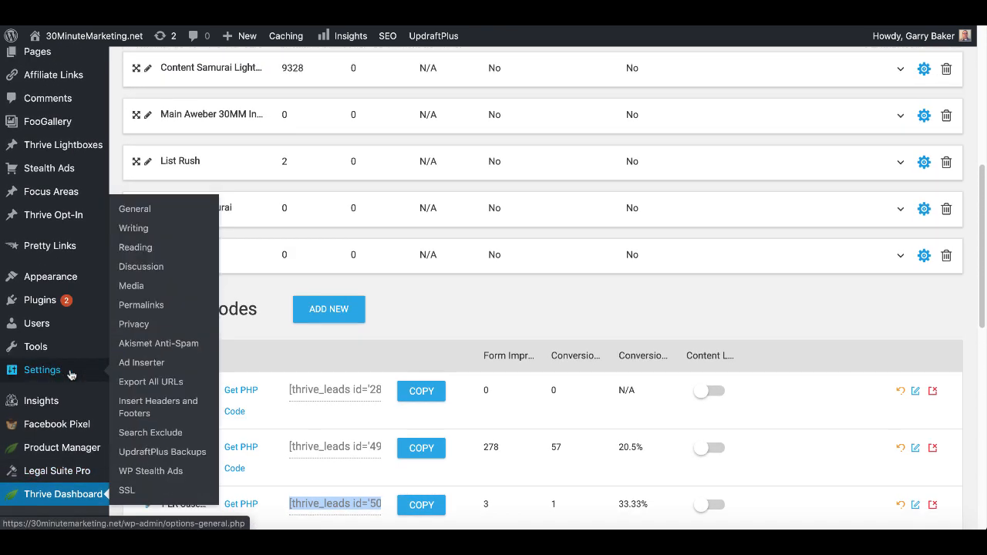
- In Ad Inserter Block 2, insert the thrive_leads id '5074' shortcode after post paragraphs 0.2, 0.5, 0.9
click(154, 365)
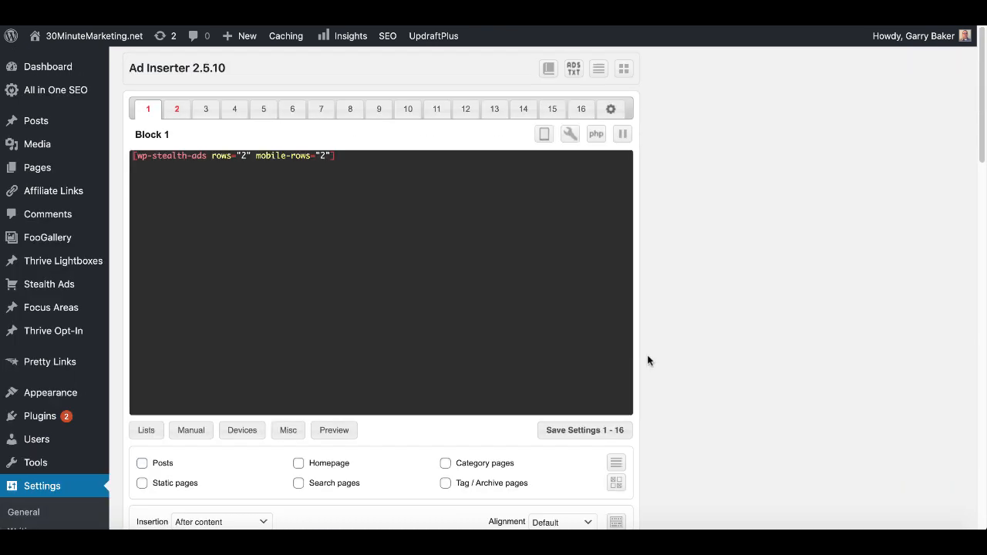
click(177, 108)
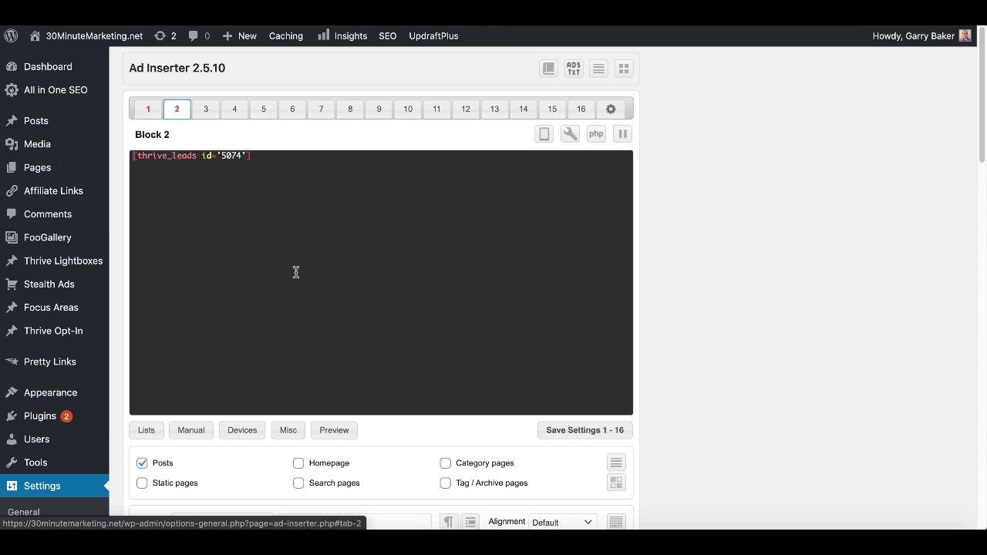
scroll(298, 312, down, 3)
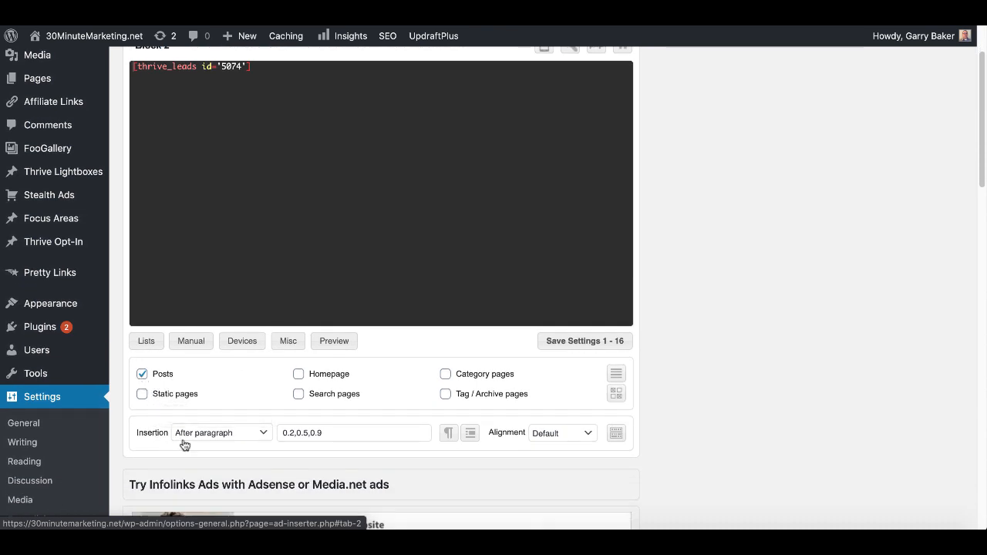
mouse_move(306, 437)
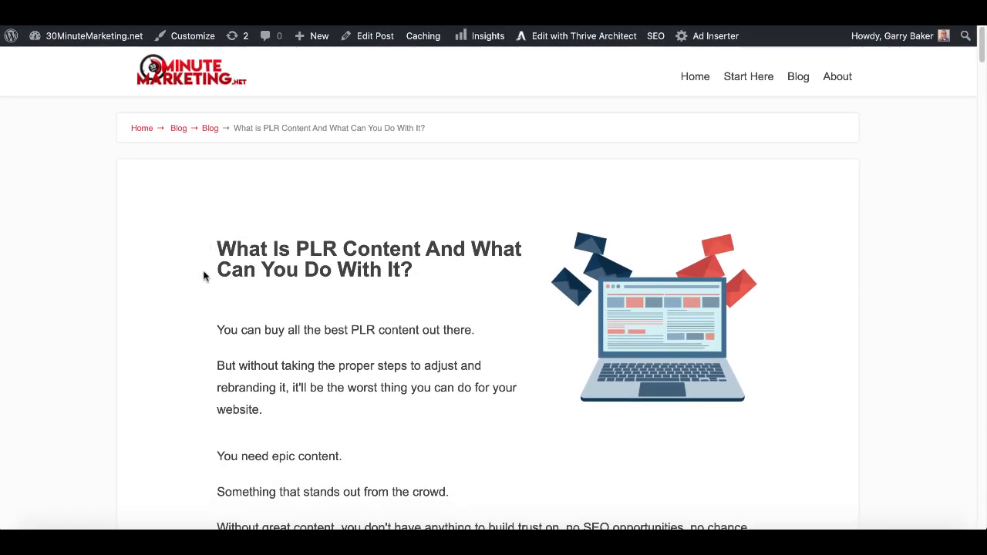
- Scroll through the live PLR content post checking the Free Case Study opt-ins, then return to the top
scroll(203, 304, down, 5)
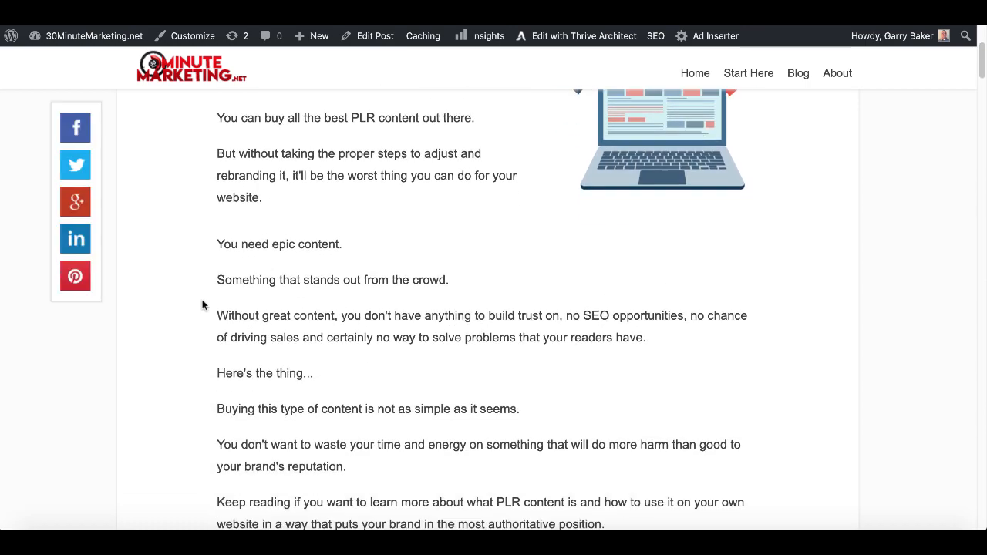
scroll(203, 304, down, 10)
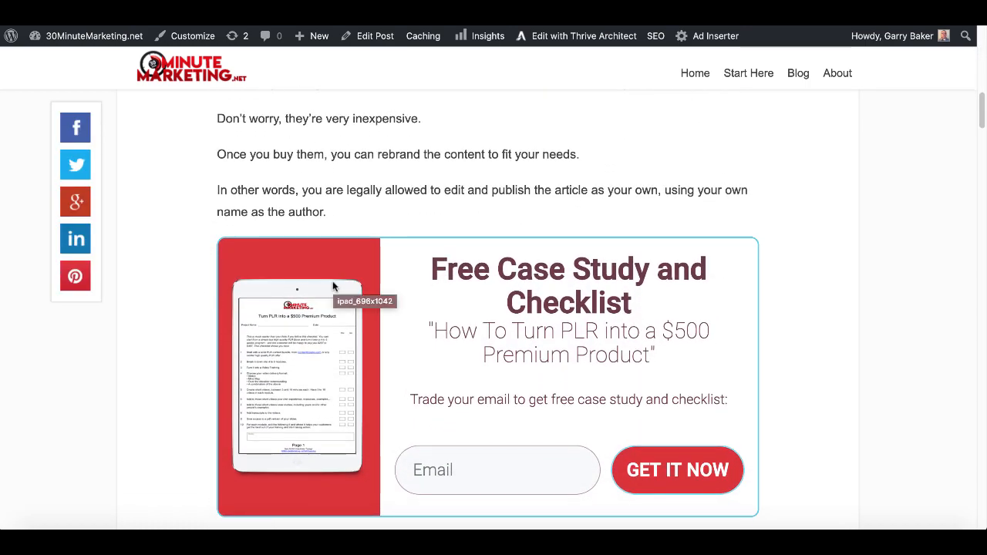
scroll(400, 336, down, 1)
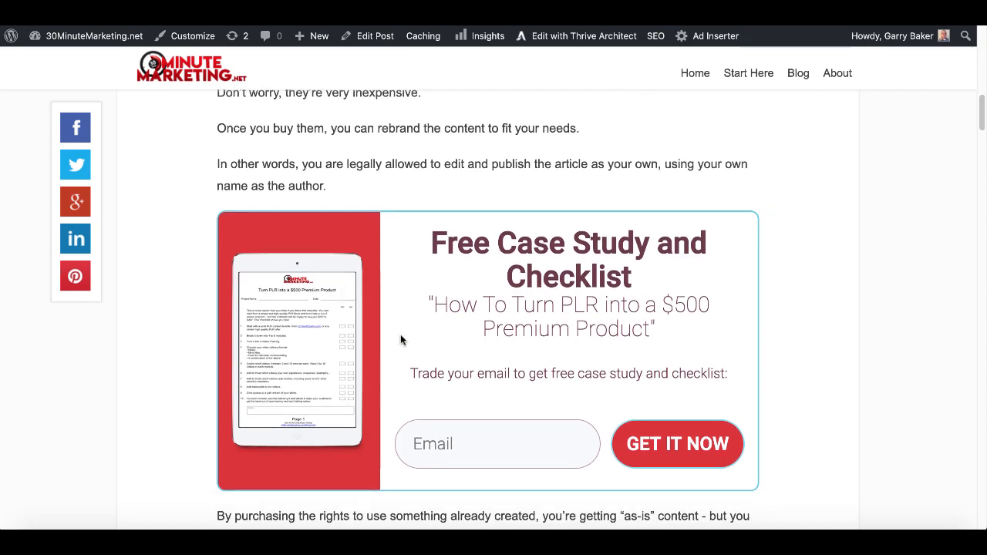
scroll(400, 335, down, 5)
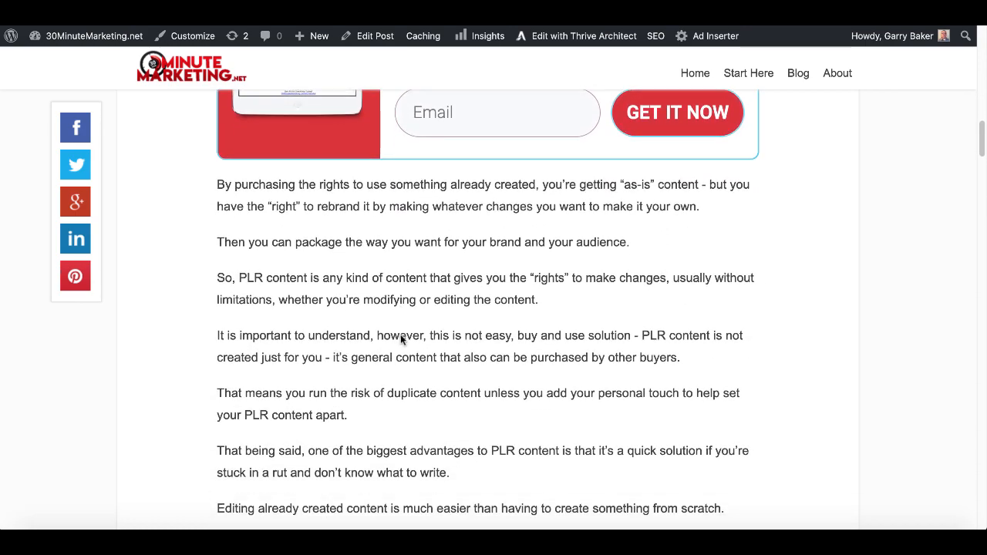
scroll(400, 339, down, 8)
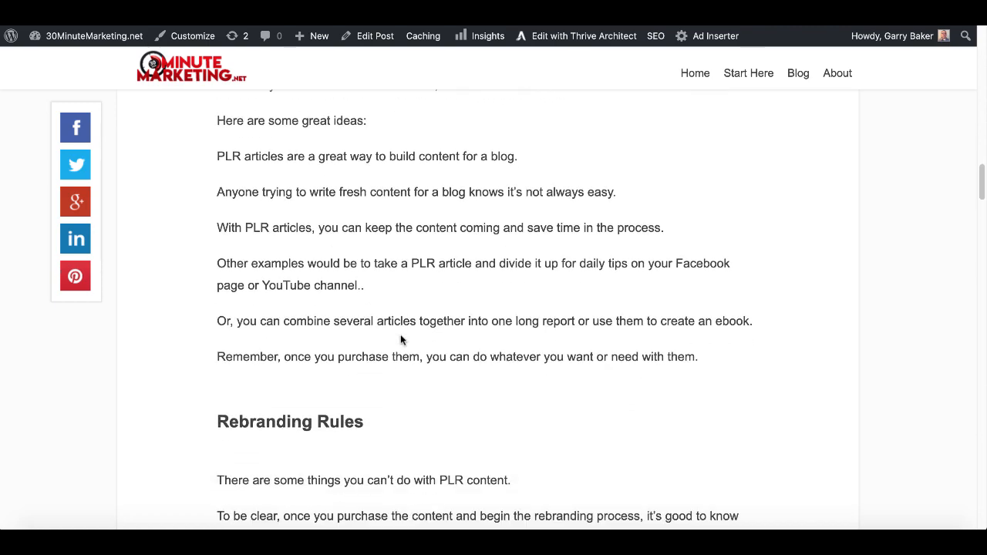
scroll(400, 338, down, 10)
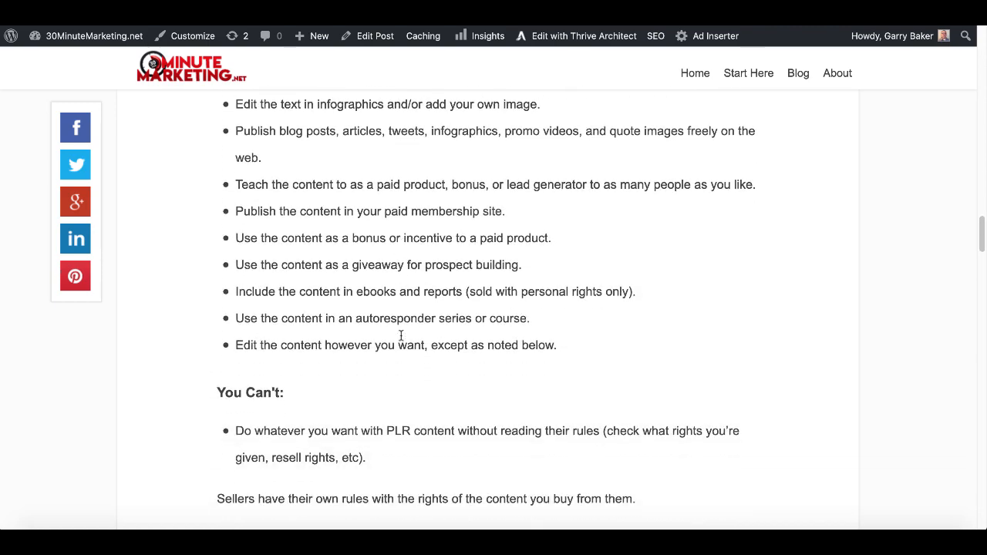
scroll(400, 336, down, 6)
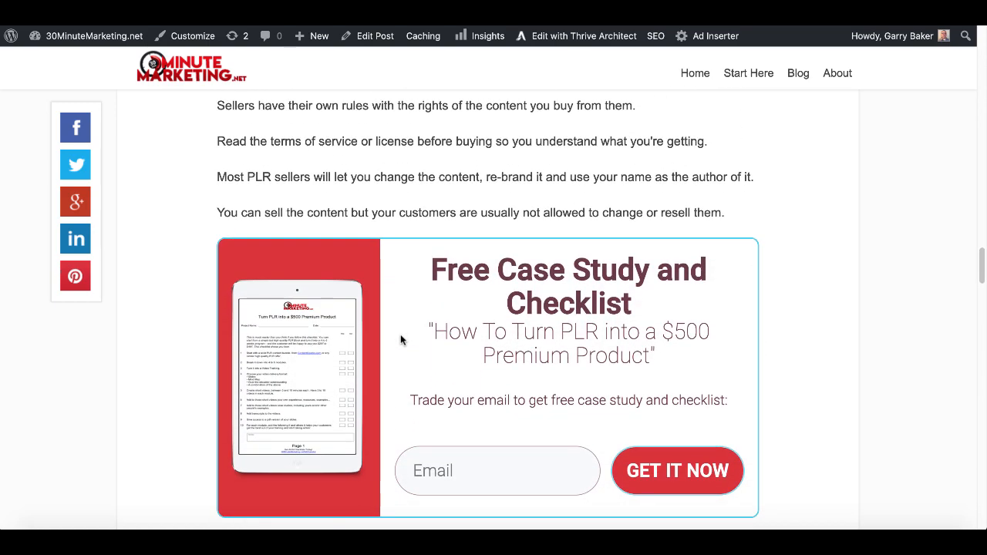
scroll(401, 339, down, 10)
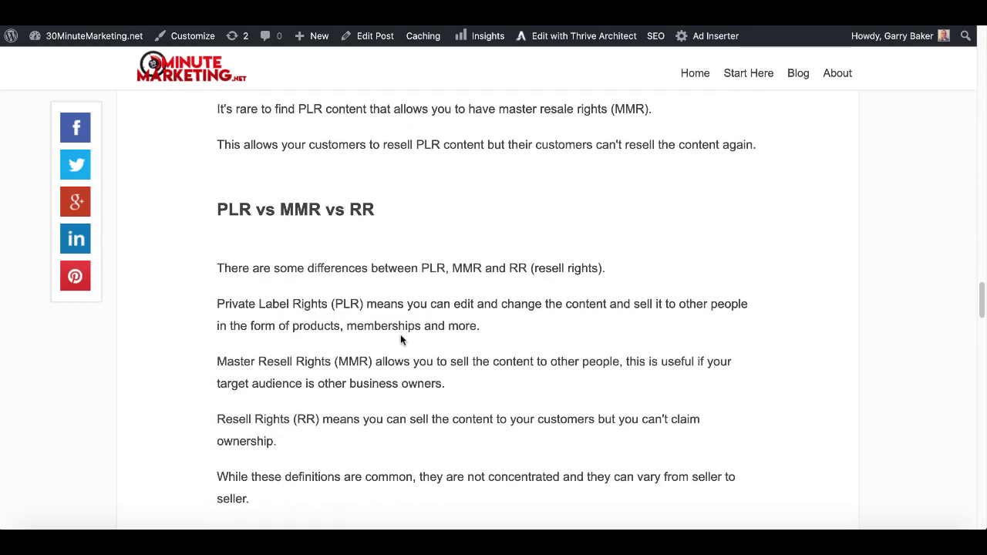
scroll(400, 340, down, 15)
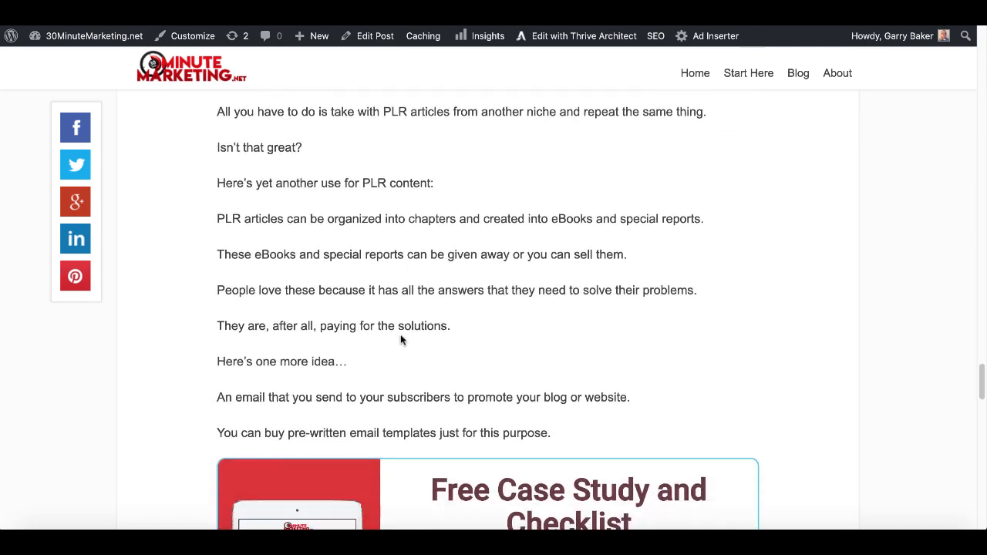
scroll(400, 336, down, 4)
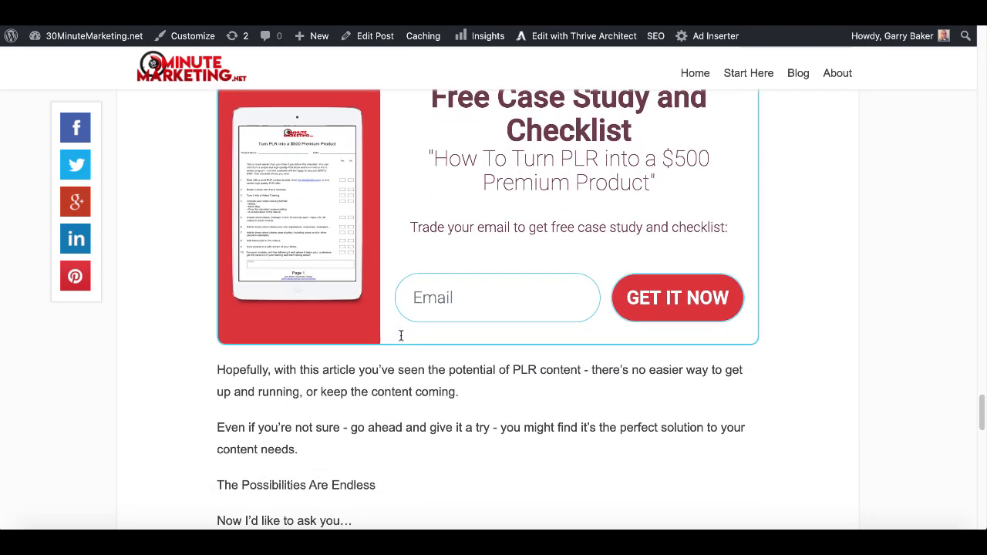
scroll(400, 335, down, 3)
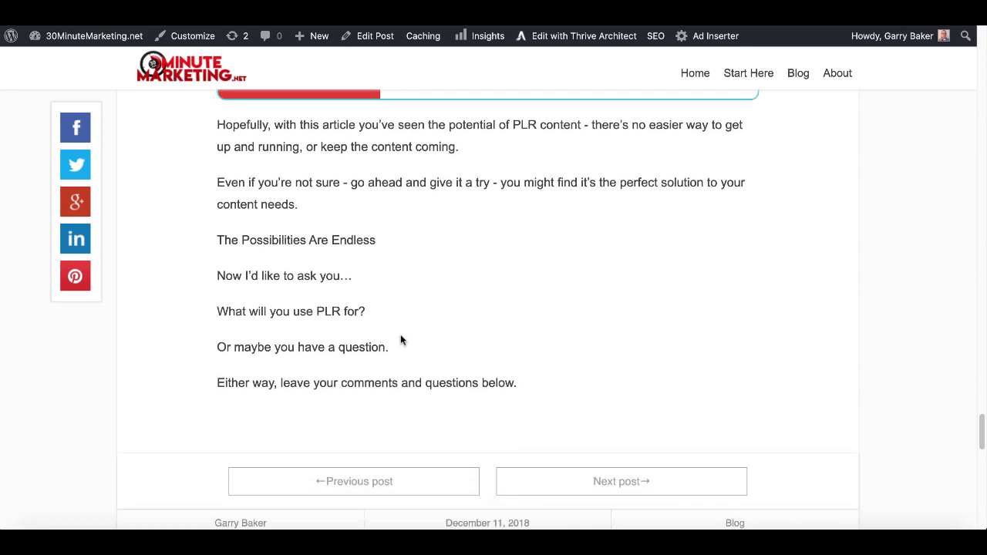
scroll(400, 337, up, 6)
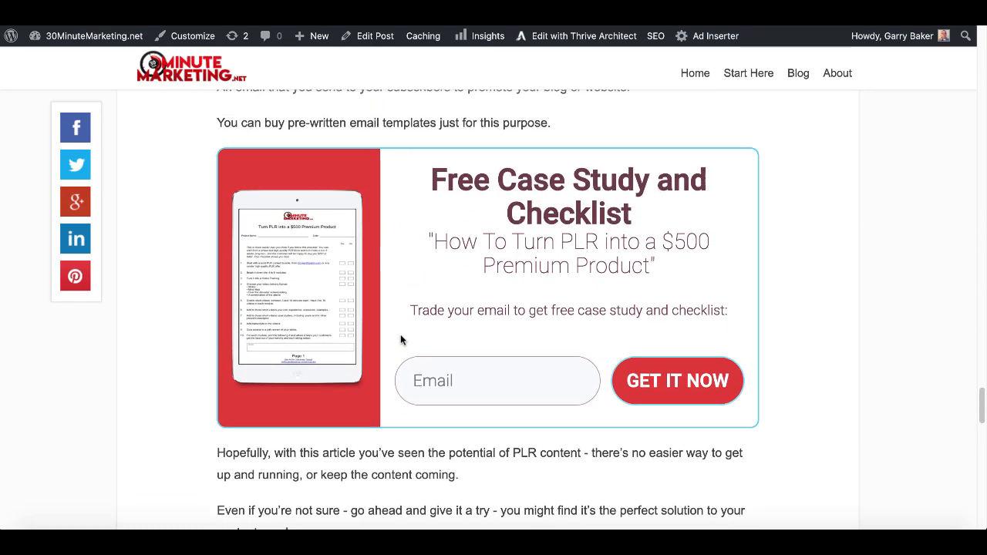
scroll(400, 339, up, 1)
scroll(400, 339, up, 1)
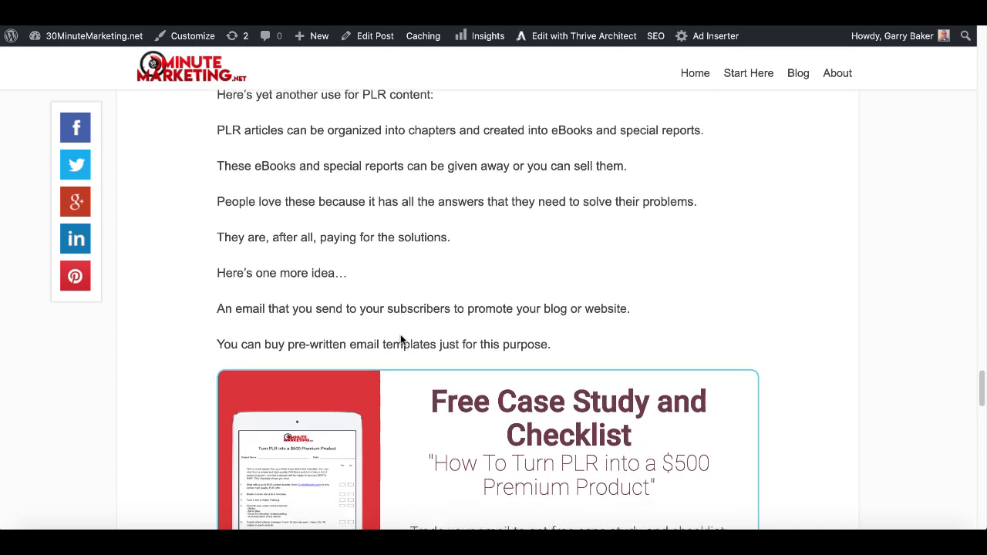
scroll(400, 339, up, 5)
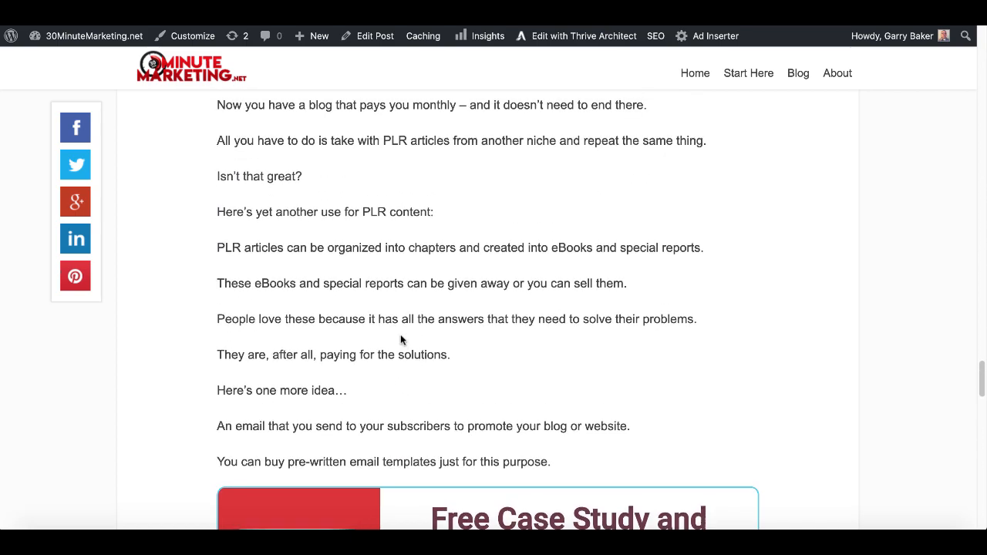
scroll(400, 335, up, 12)
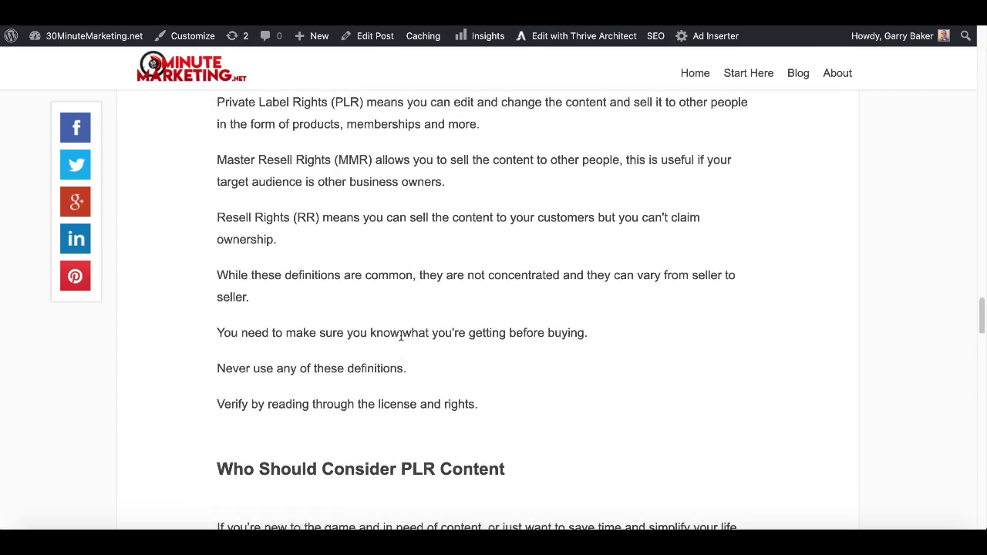
scroll(401, 334, up, 9)
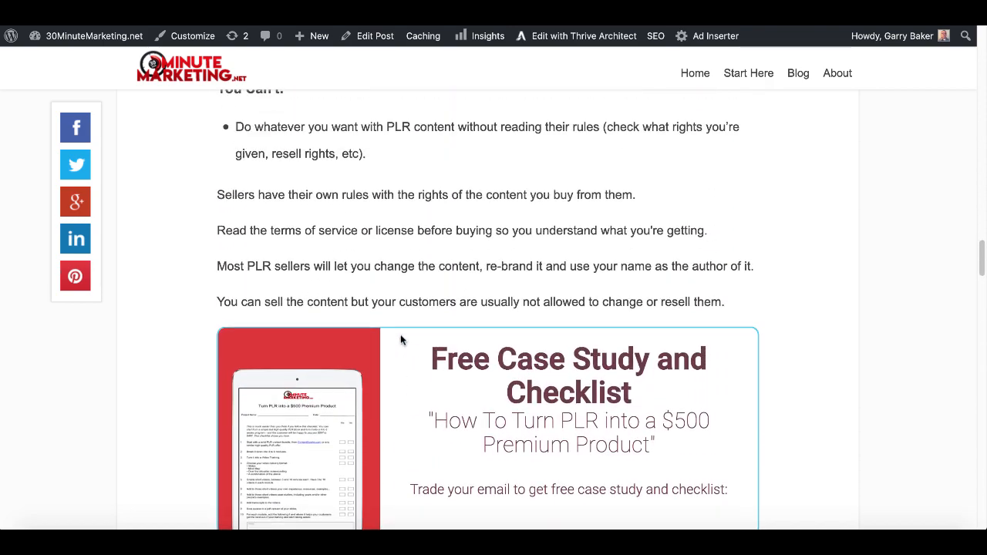
scroll(400, 335, up, 10)
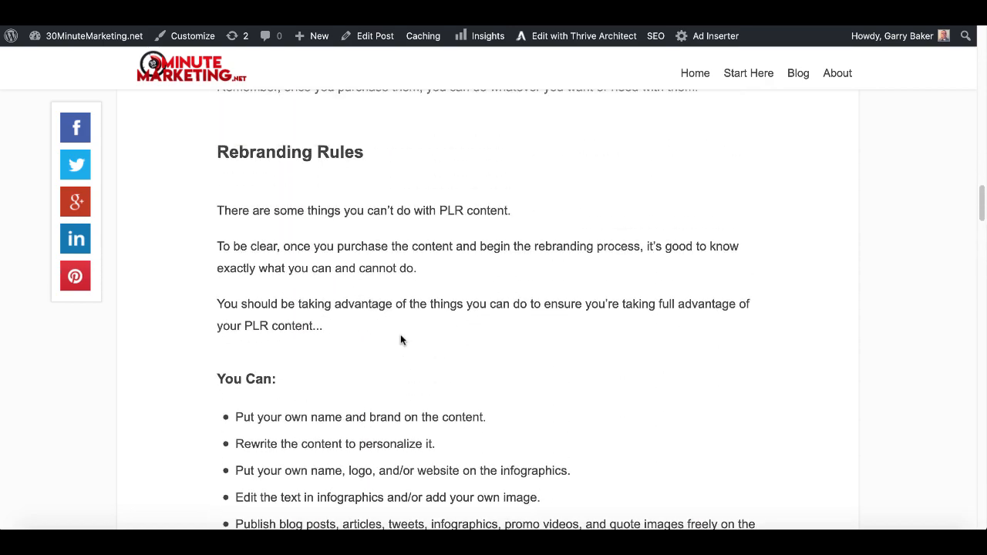
scroll(400, 334, up, 10)
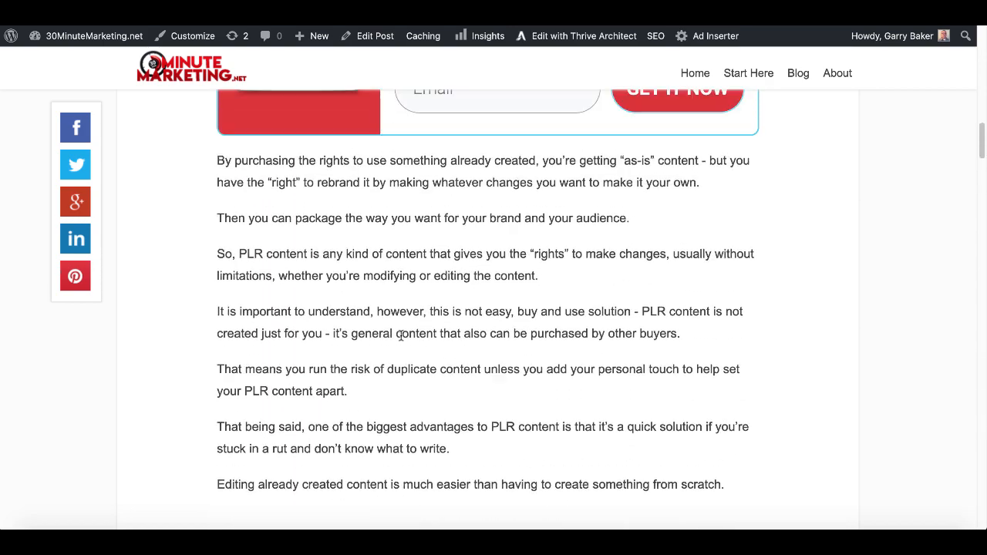
scroll(401, 340, up, 1)
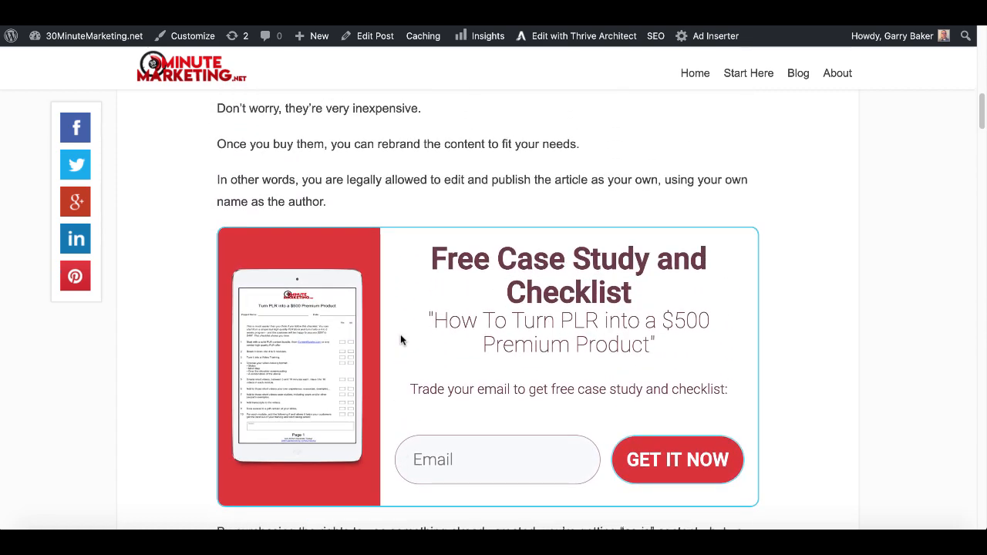
scroll(400, 340, up, 8)
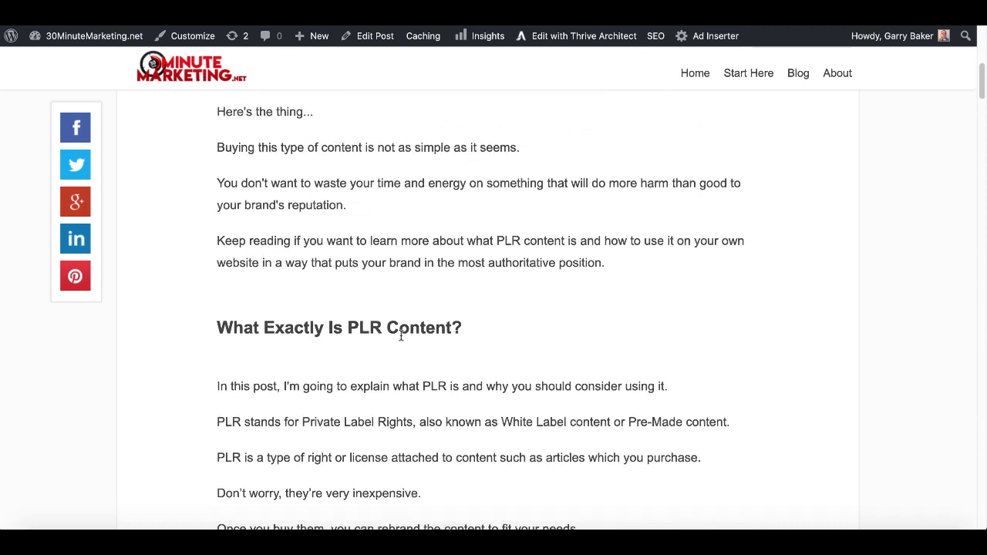
scroll(400, 336, up, 4)
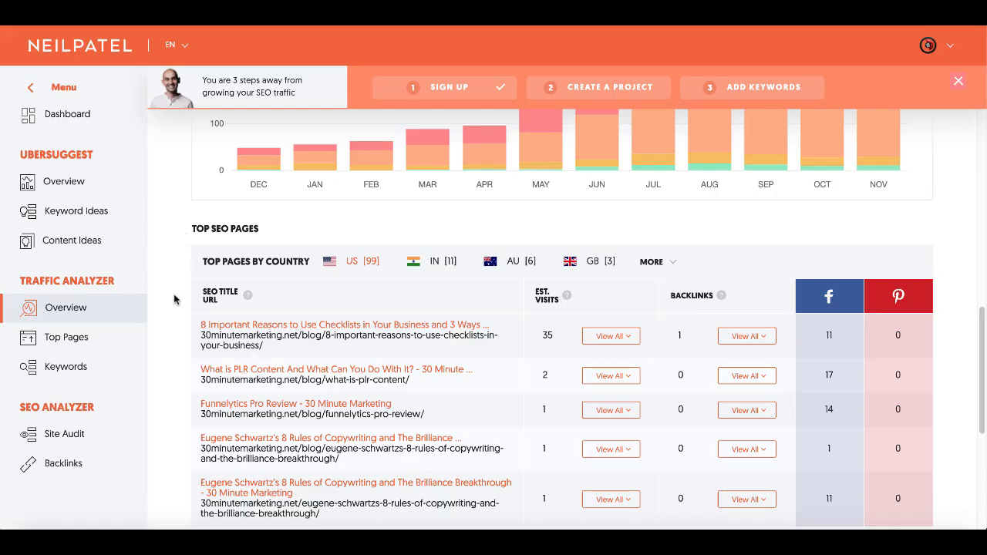
- Scroll through Ubersuggest's Top SEO Pages and SEO Keywords Ranking chart for 30minutemarketing.net
scroll(177, 302, down, 1)
scroll(176, 302, up, 1)
scroll(183, 357, down, 1)
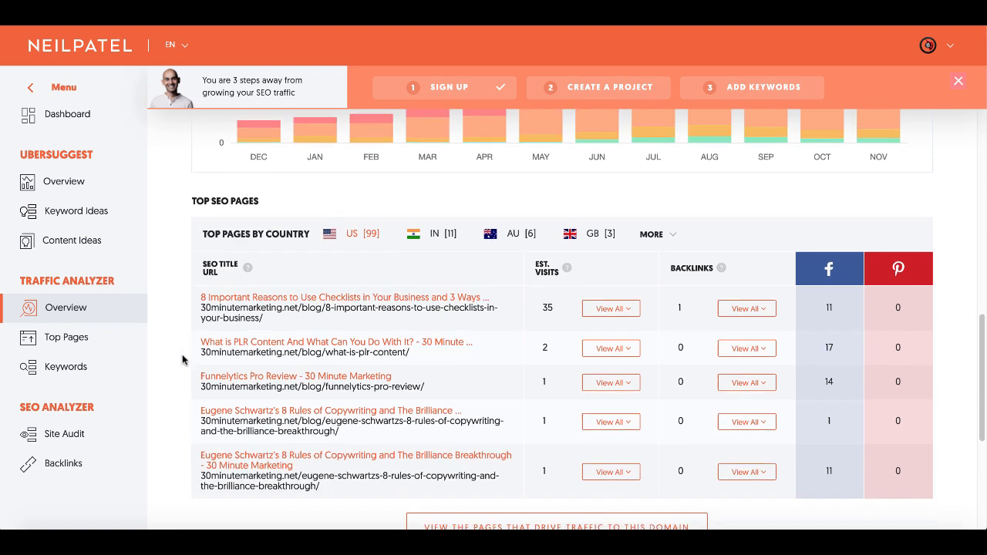
scroll(183, 359, up, 5)
scroll(183, 358, up, 8)
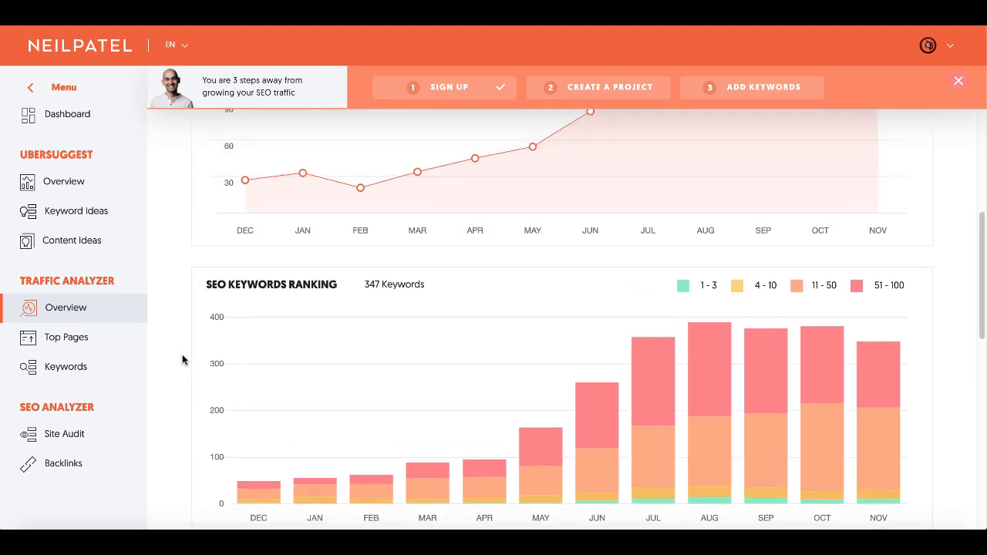